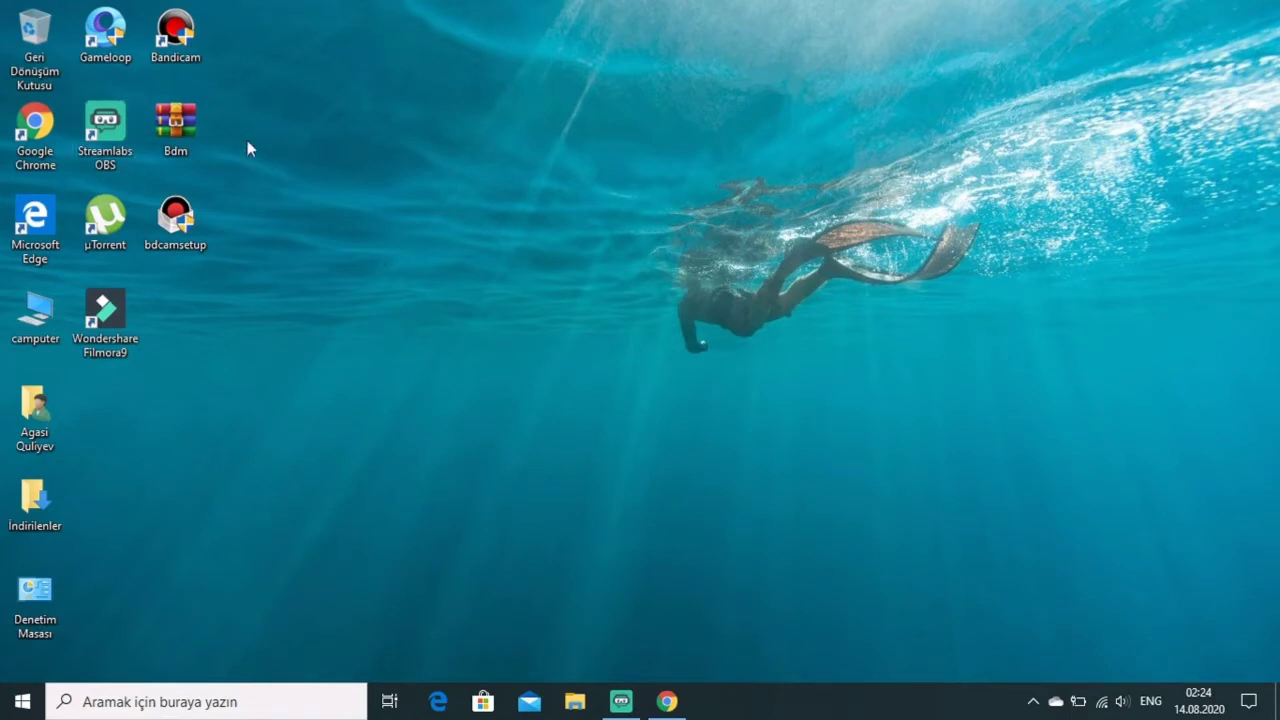
# - Look over the Bdm.rar and Bandicam 4.6.1.1688 download pages in Chrome, then return to the desktop
pyautogui.moveTo(251, 149); pyautogui.dragTo(160, 242)
pyautogui.click(337, 209)
pyautogui.click(666, 702)
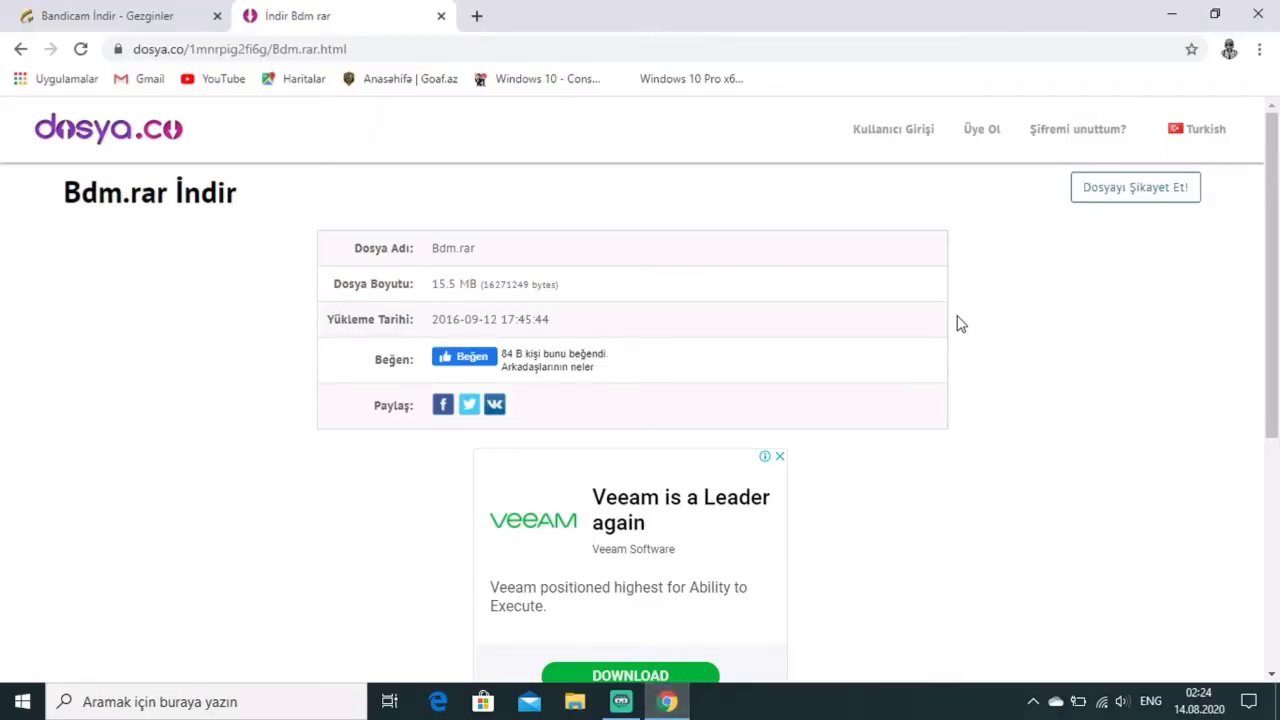
pyautogui.scroll(-2, 930, 296)
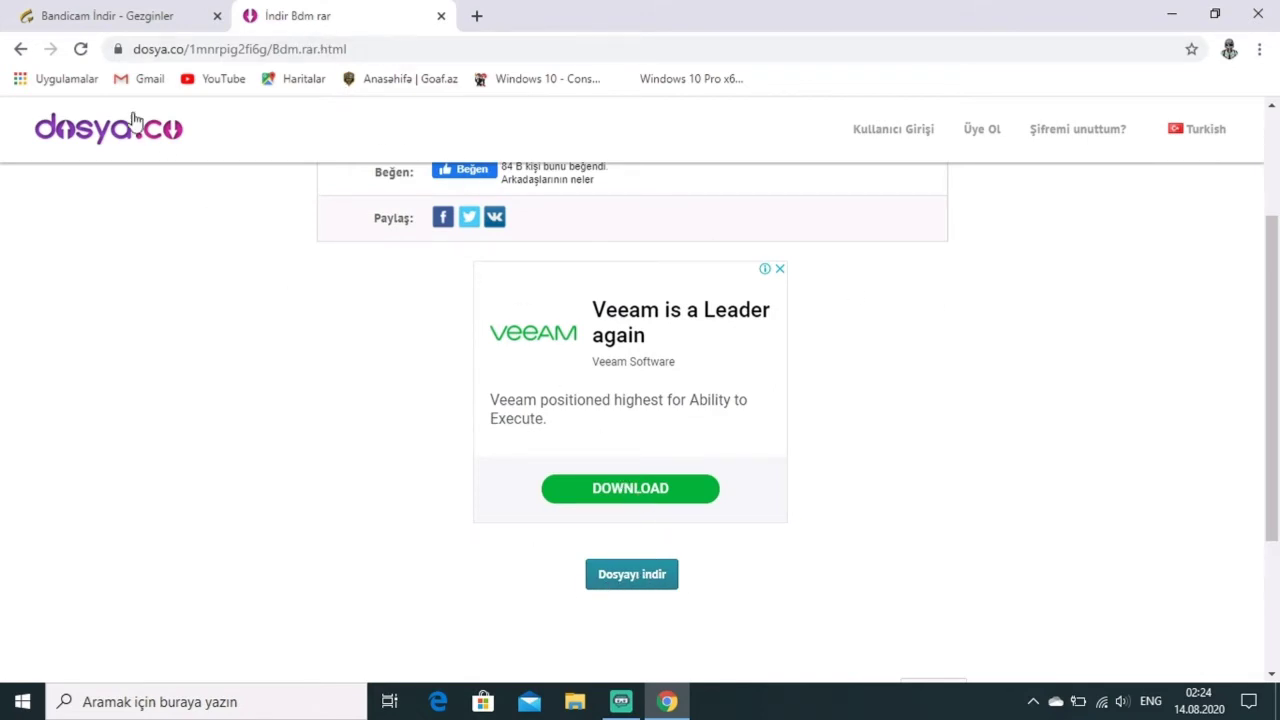
pyautogui.click(86, 12)
pyautogui.scroll(-1, 572, 476)
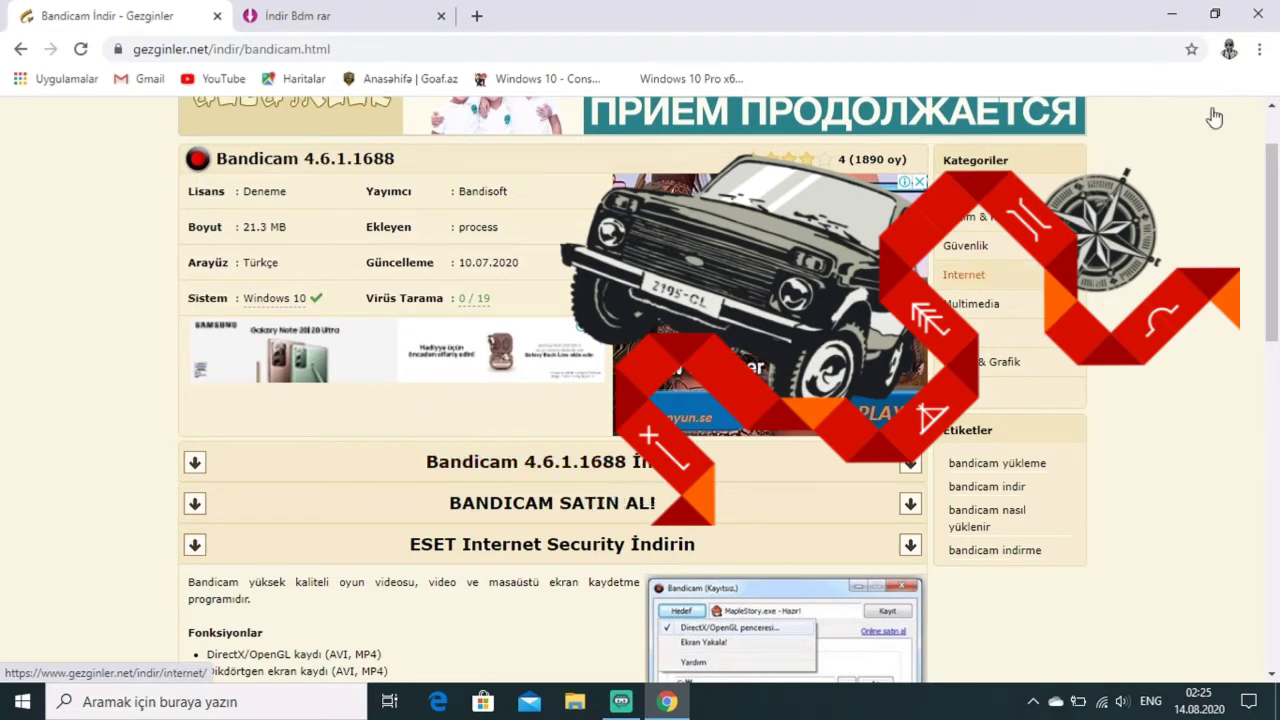
pyautogui.click(1172, 16)
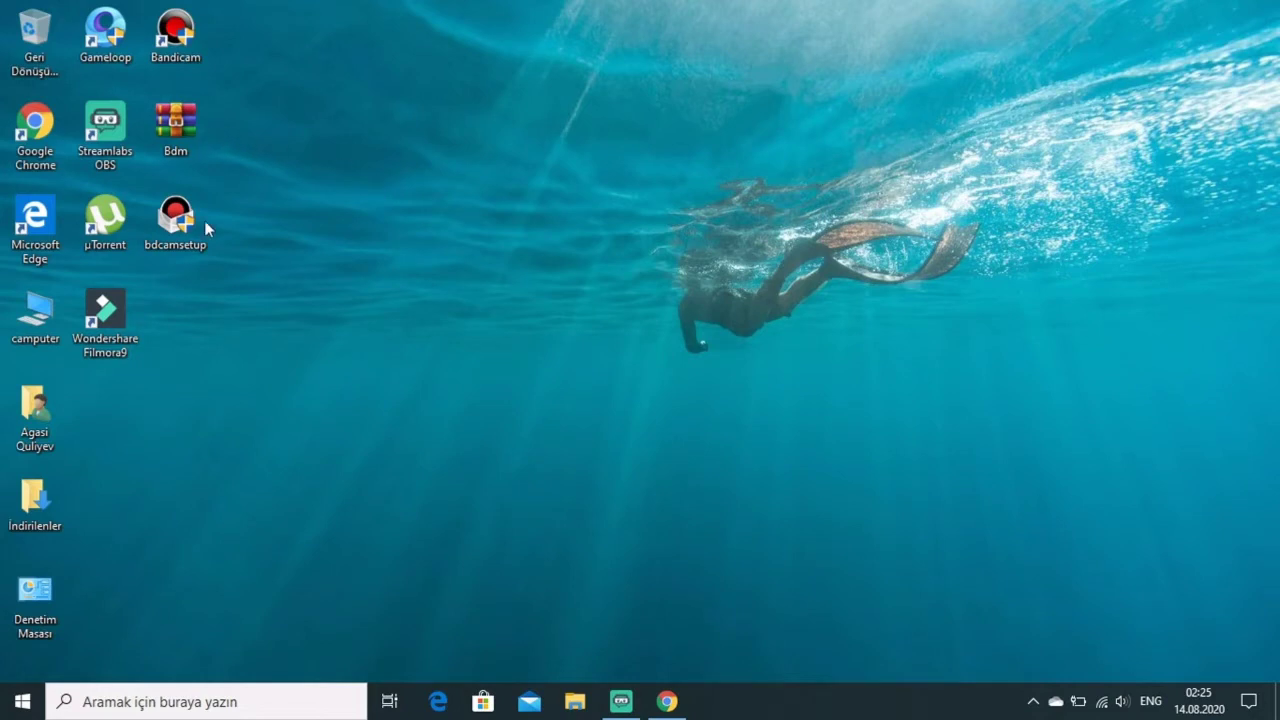
# - Delete all the files in the installation folder of the desktop's Bandicam shortcut, granting administrator permission, and close the folder
pyautogui.rightClick(180, 43)
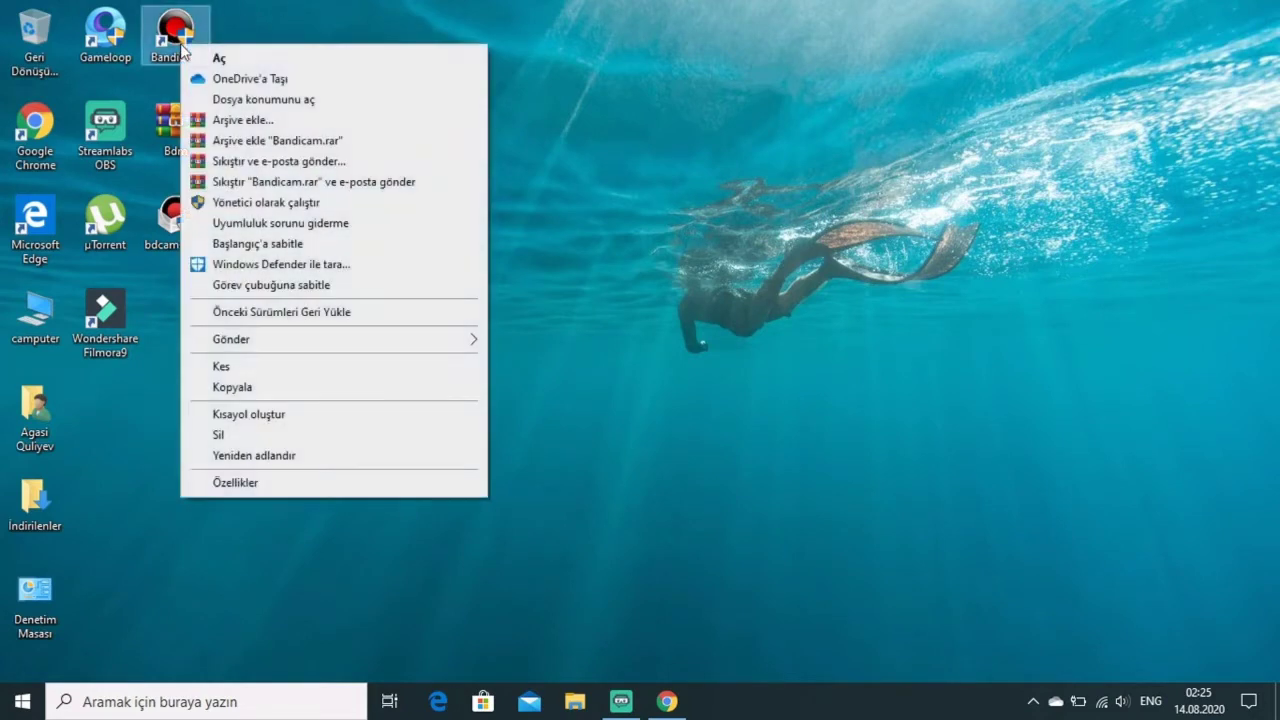
pyautogui.click(304, 104)
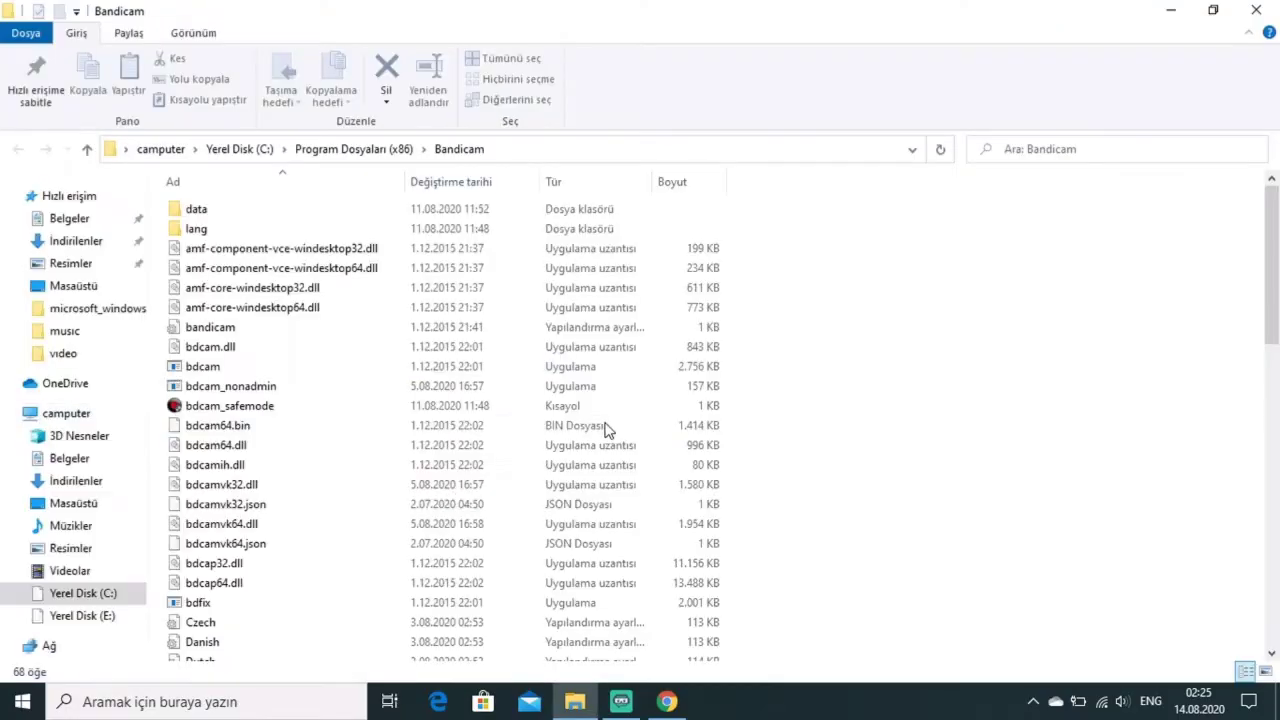
pyautogui.click(606, 428)
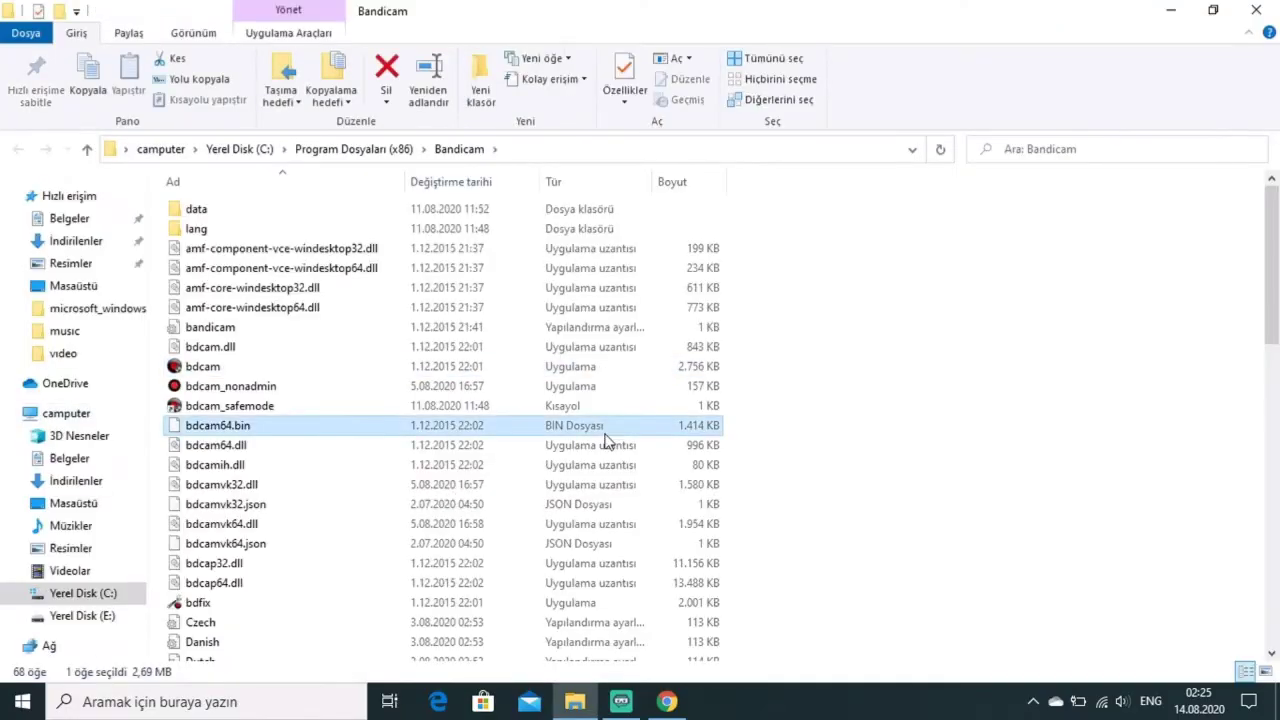
pyautogui.hotkey('ctrl', 'a')
pyautogui.rightClick(606, 440)
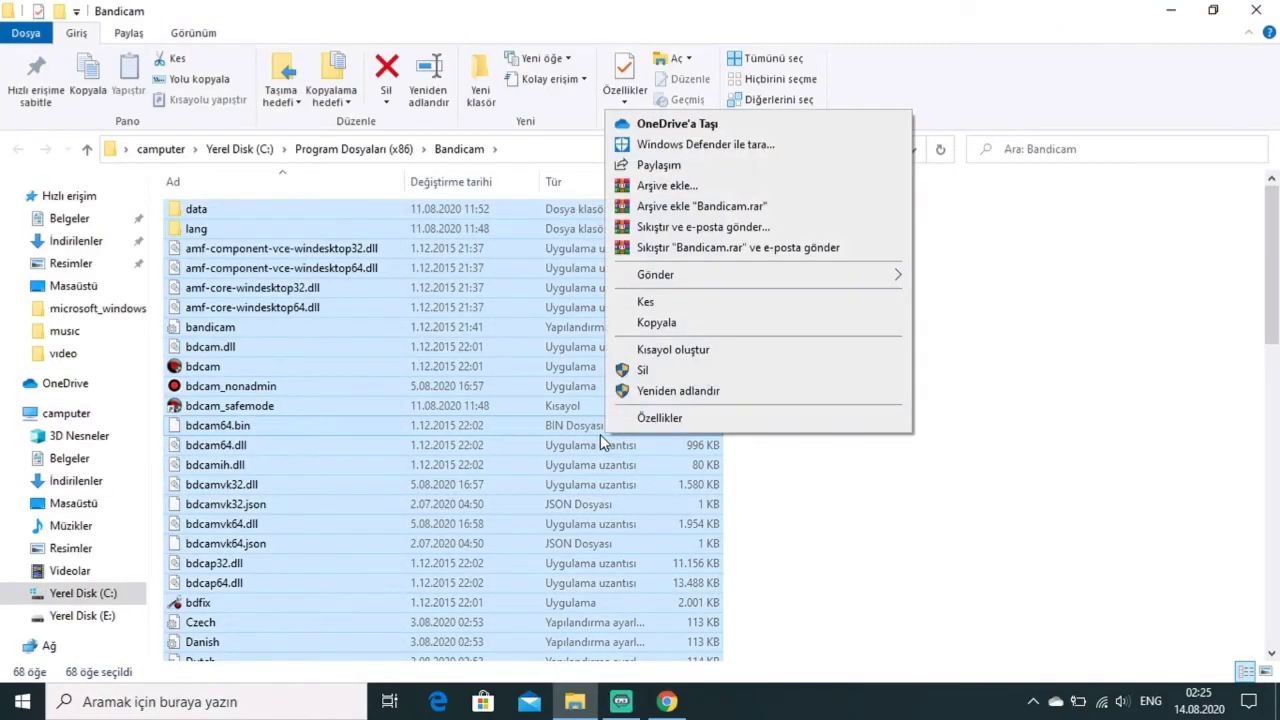
pyautogui.click(639, 376)
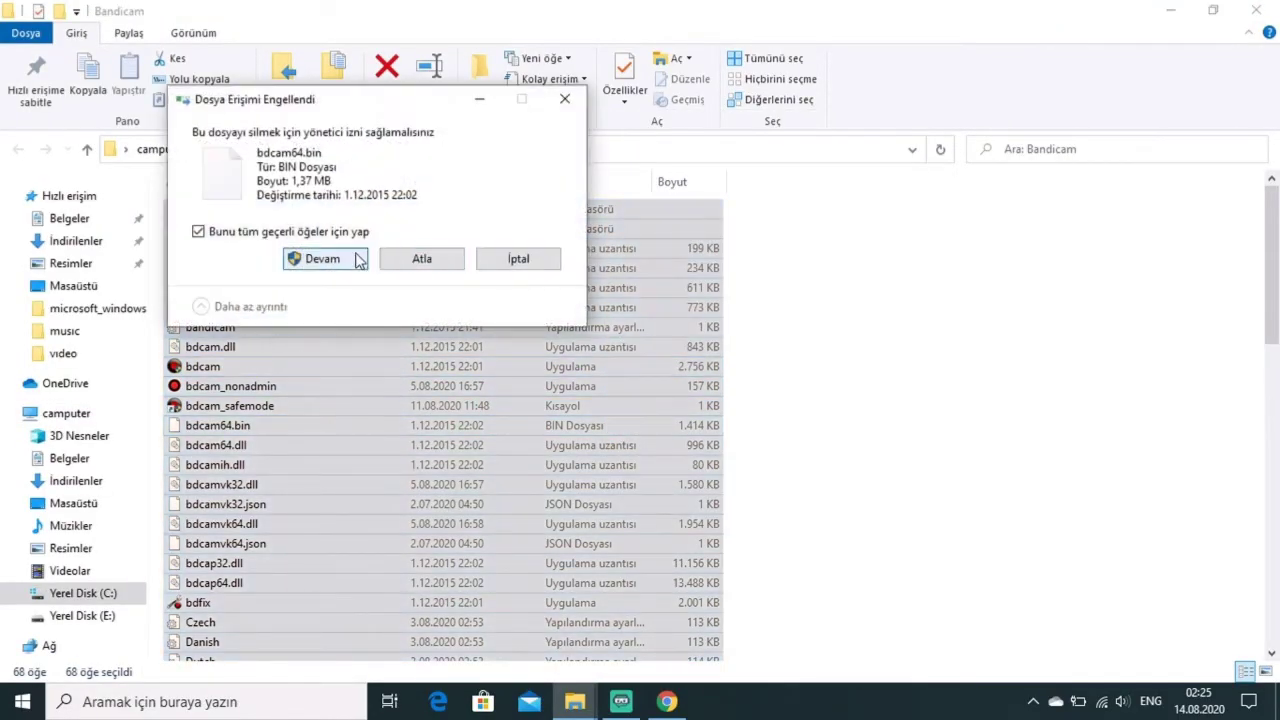
pyautogui.click(348, 264)
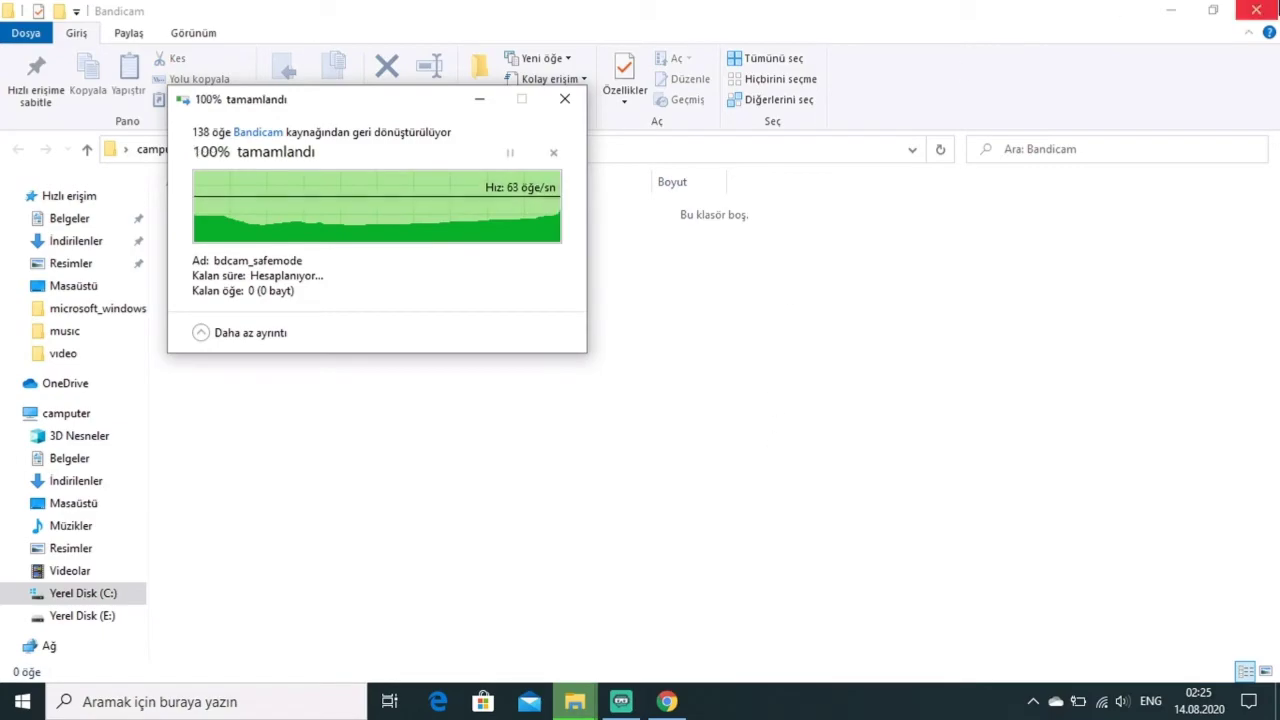
pyautogui.click(1256, 10)
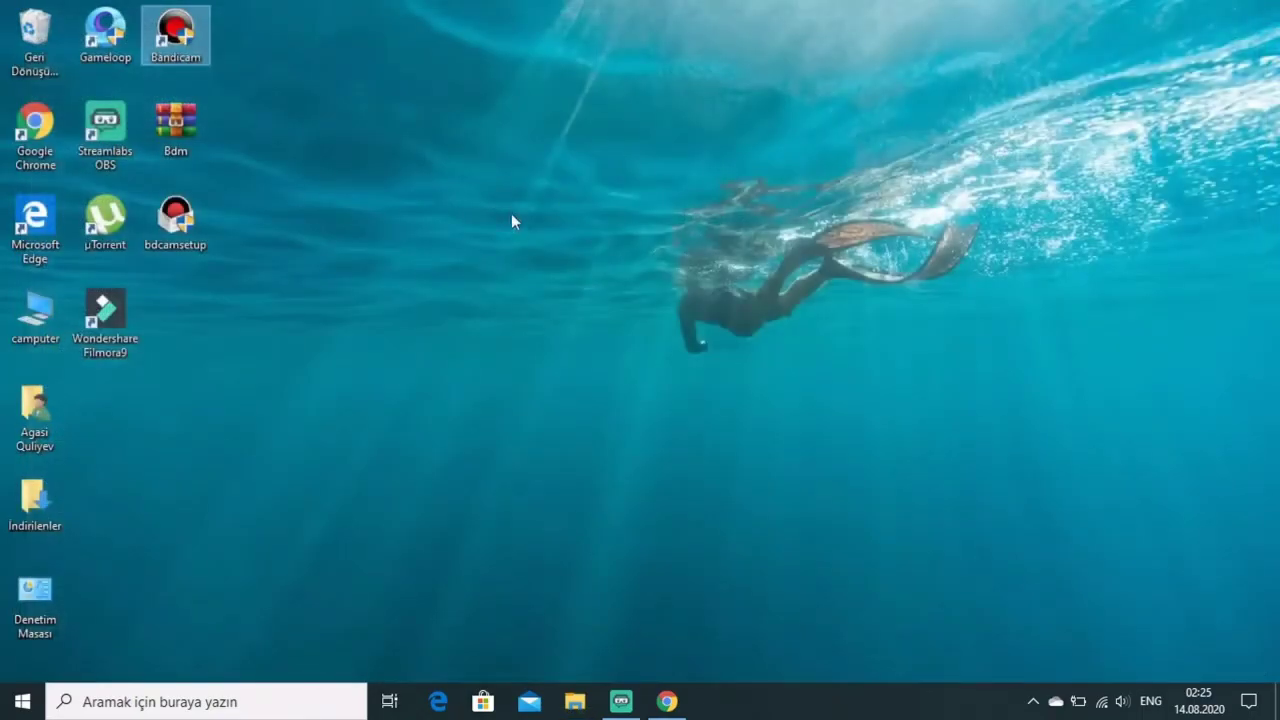
# - Delete the old Bandicam desktop shortcut and permanently empty the Recycle Bin
pyautogui.rightClick(44, 46)
pyautogui.click(113, 84)
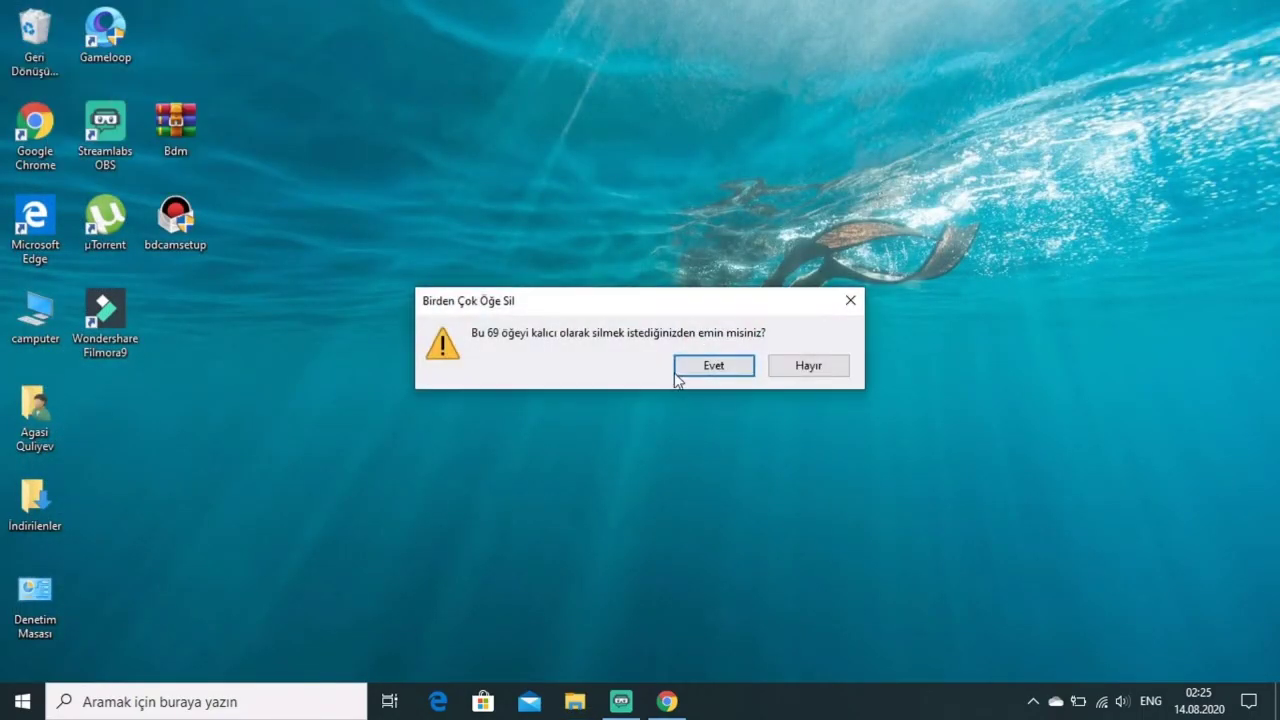
pyautogui.click(704, 366)
# - Start the bdcamsetup installer from the desktop with Türkçe as the installer language
pyautogui.moveTo(235, 96); pyautogui.dragTo(190, 142)
pyautogui.doubleClick(188, 137)
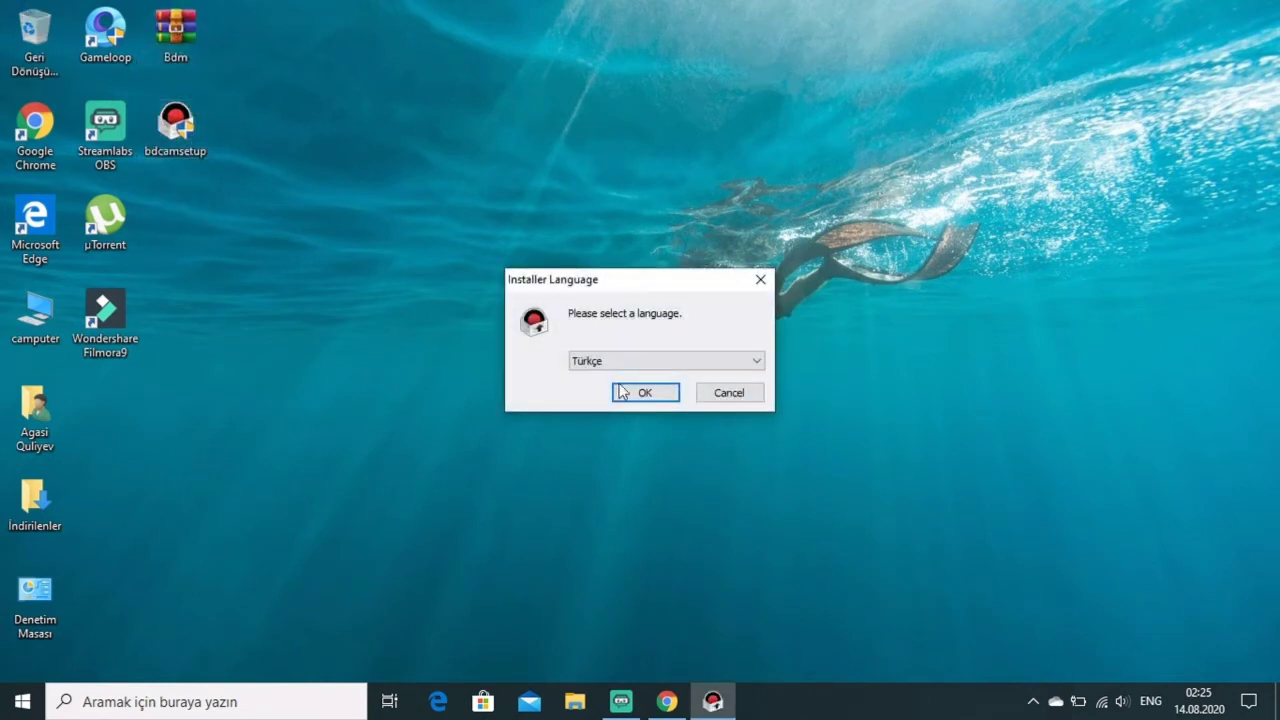
pyautogui.click(591, 366)
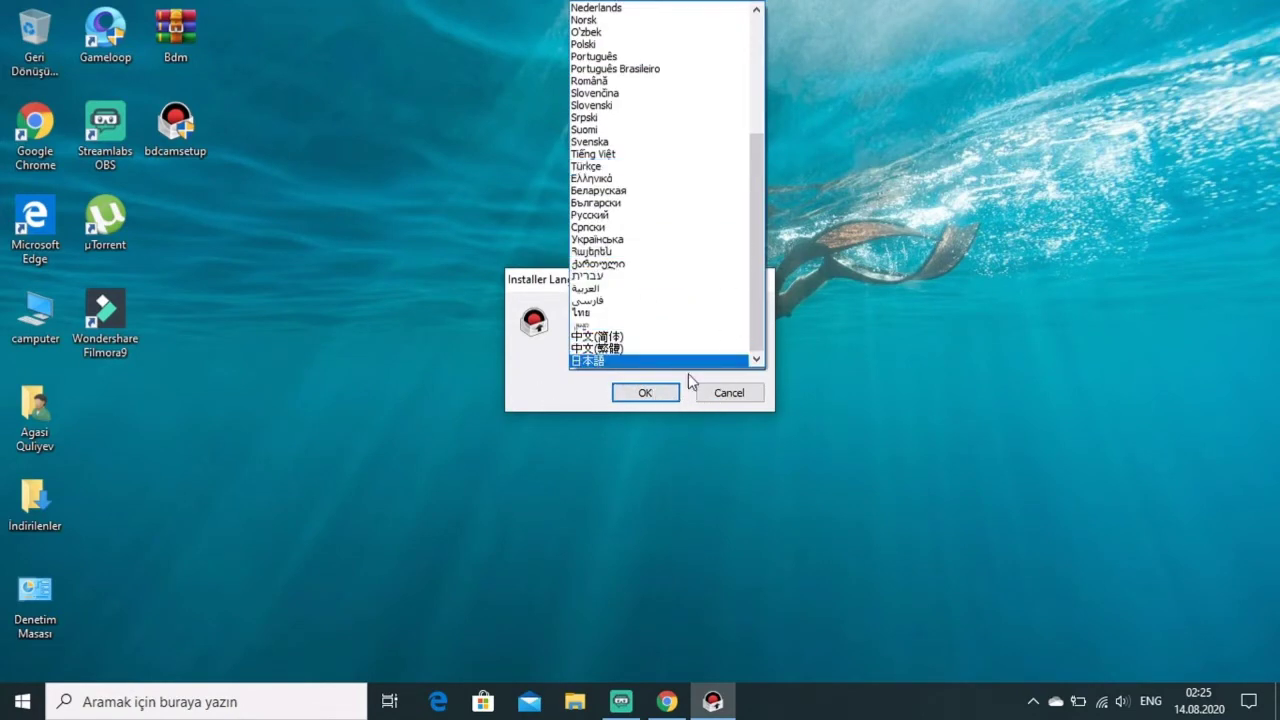
pyautogui.click(638, 167)
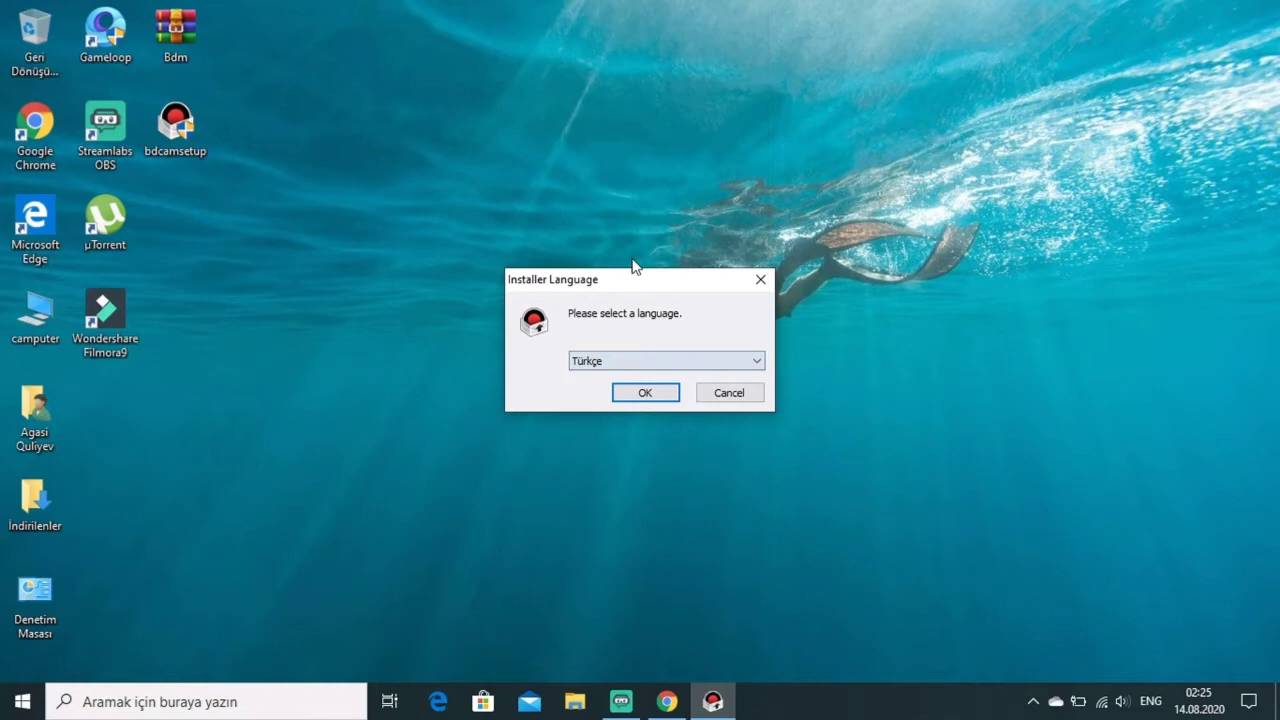
pyautogui.click(645, 393)
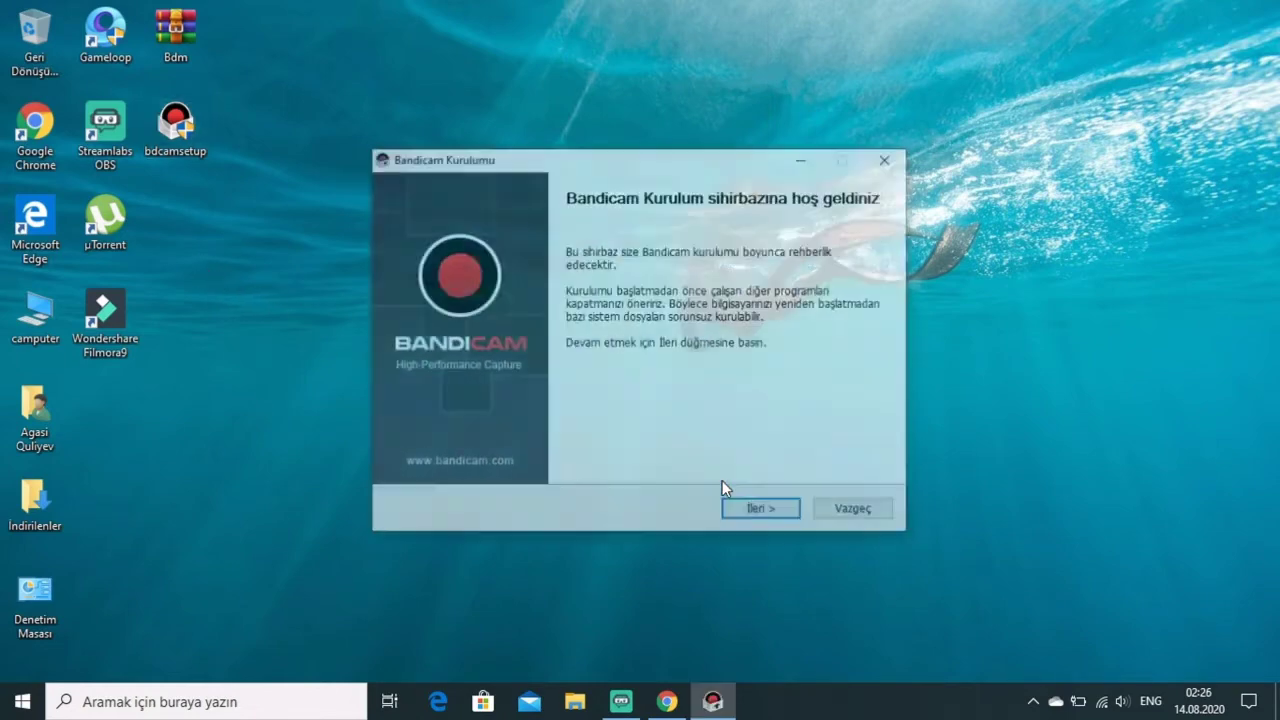
# - Accept the licence agreement and complete the Bandicam installation in the default folder, closing the web page that opens
pyautogui.click(752, 514)
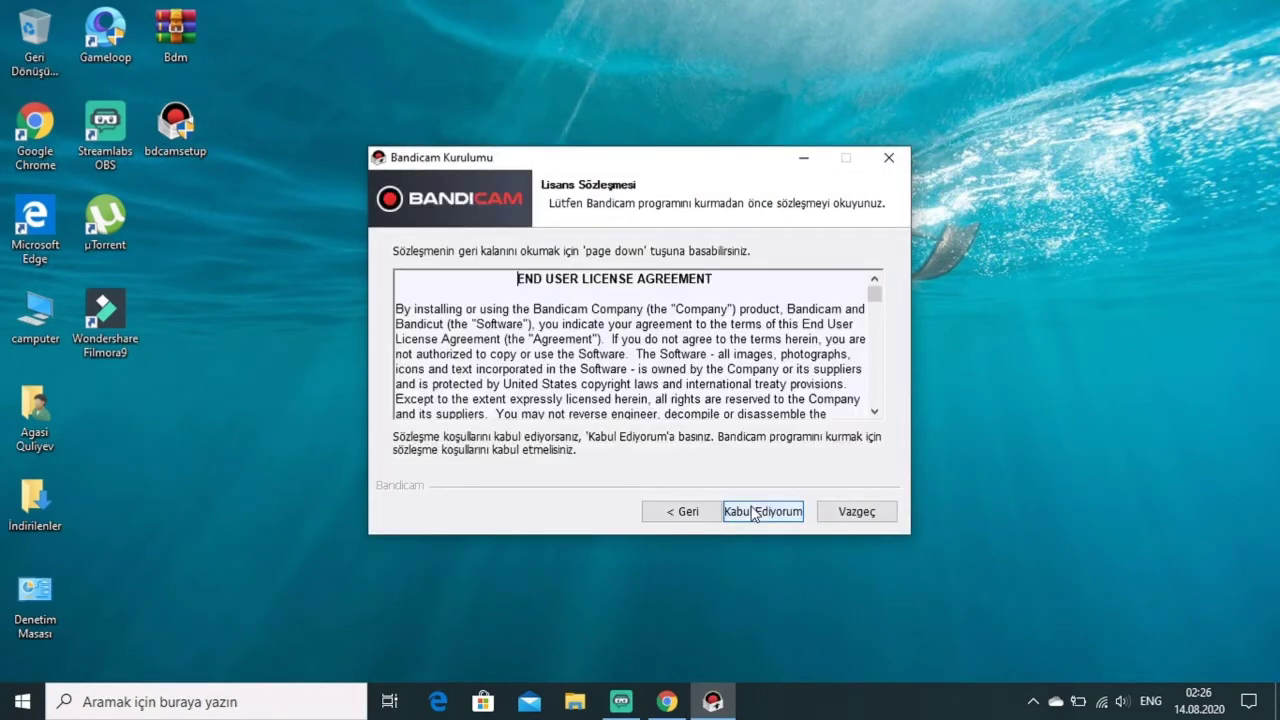
pyautogui.click(757, 516)
pyautogui.click(757, 514)
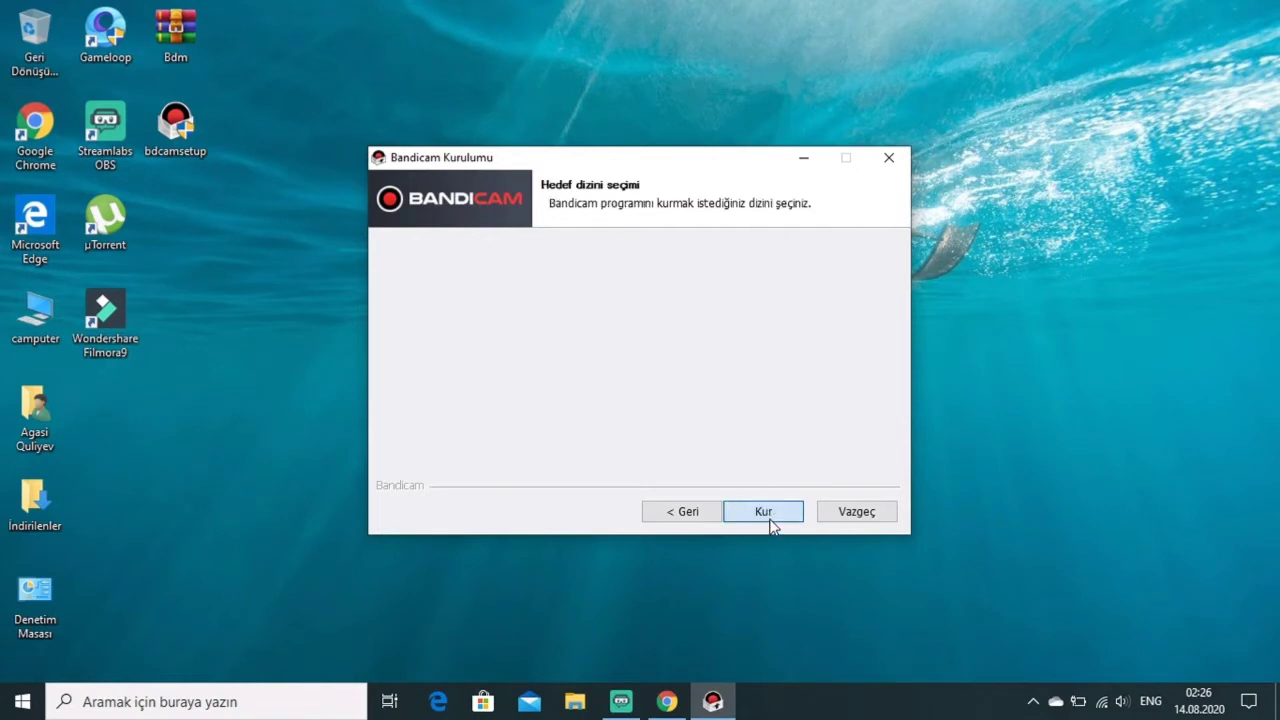
pyautogui.click(761, 514)
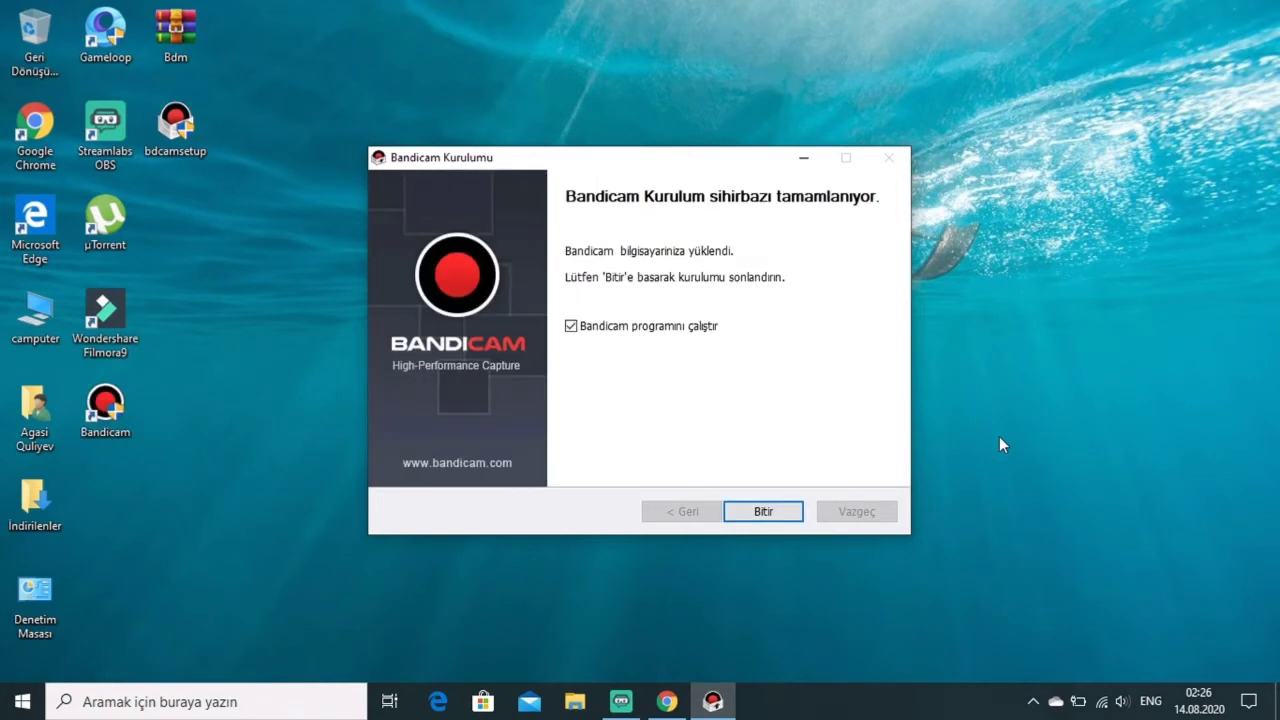
pyautogui.click(762, 520)
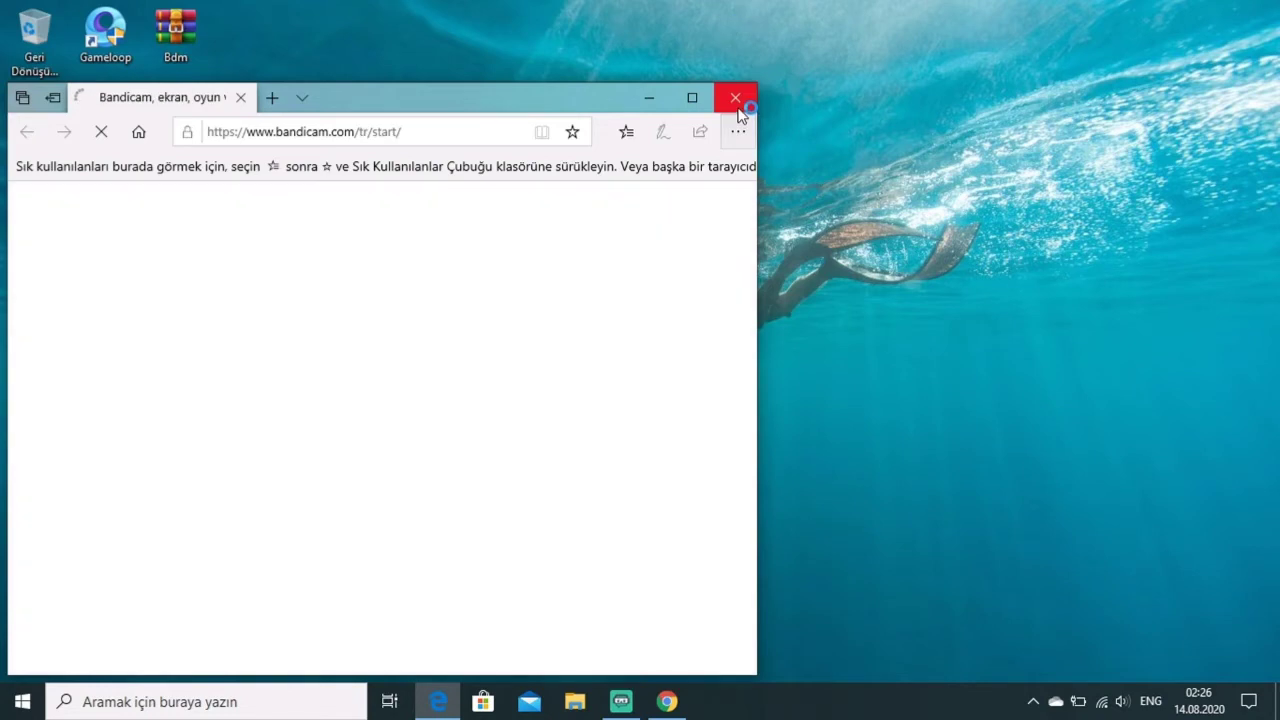
pyautogui.click(736, 99)
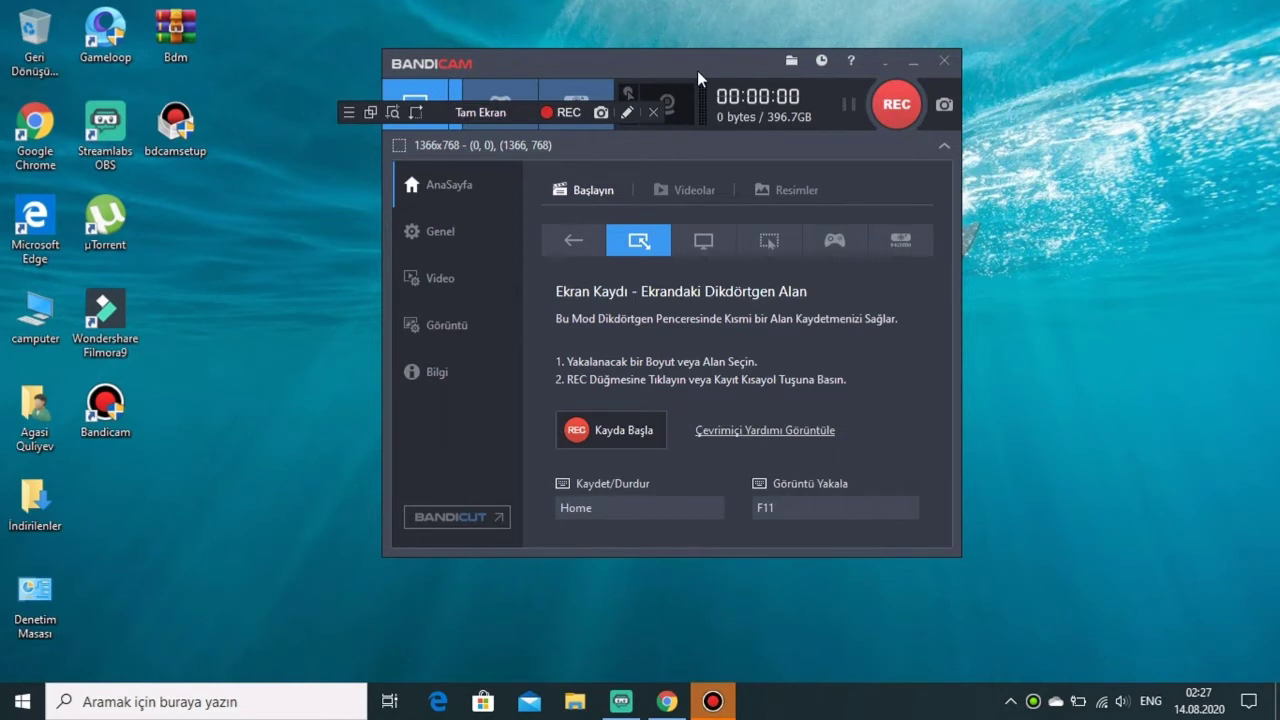
# - Look over the newly installed Bandicam window and close the program
pyautogui.moveTo(698, 78); pyautogui.dragTo(720, 80)
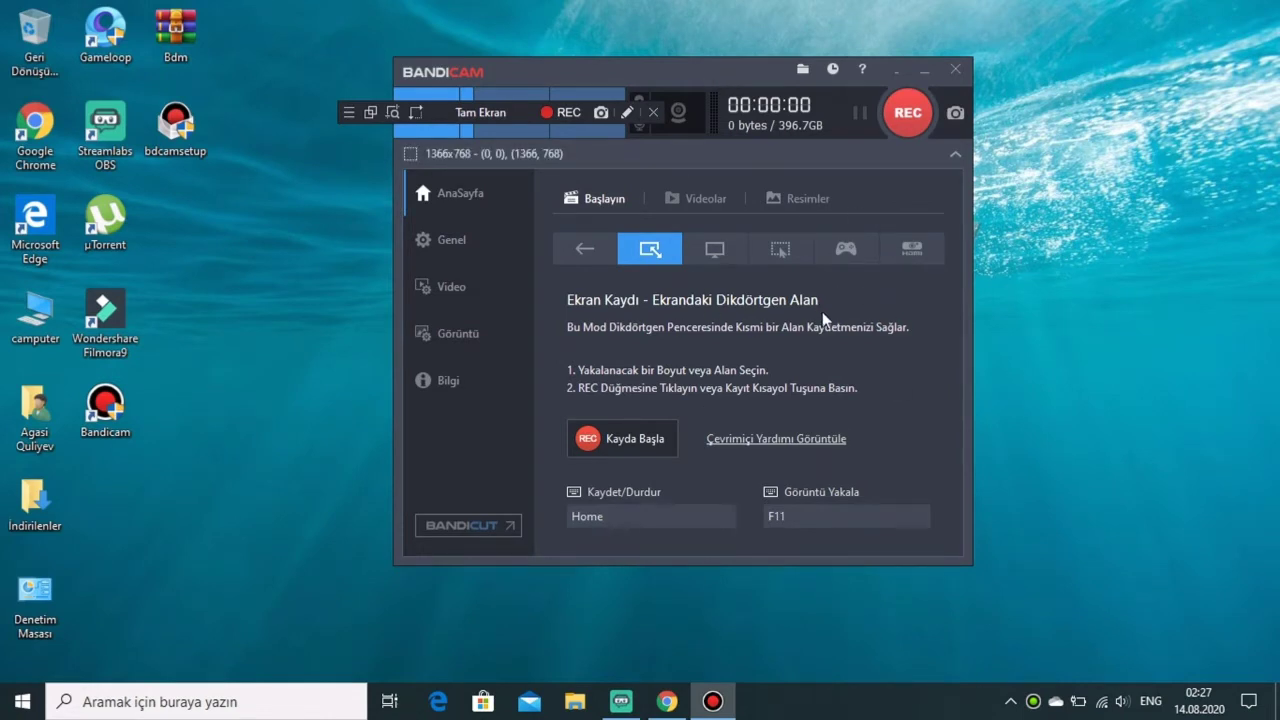
pyautogui.click(955, 69)
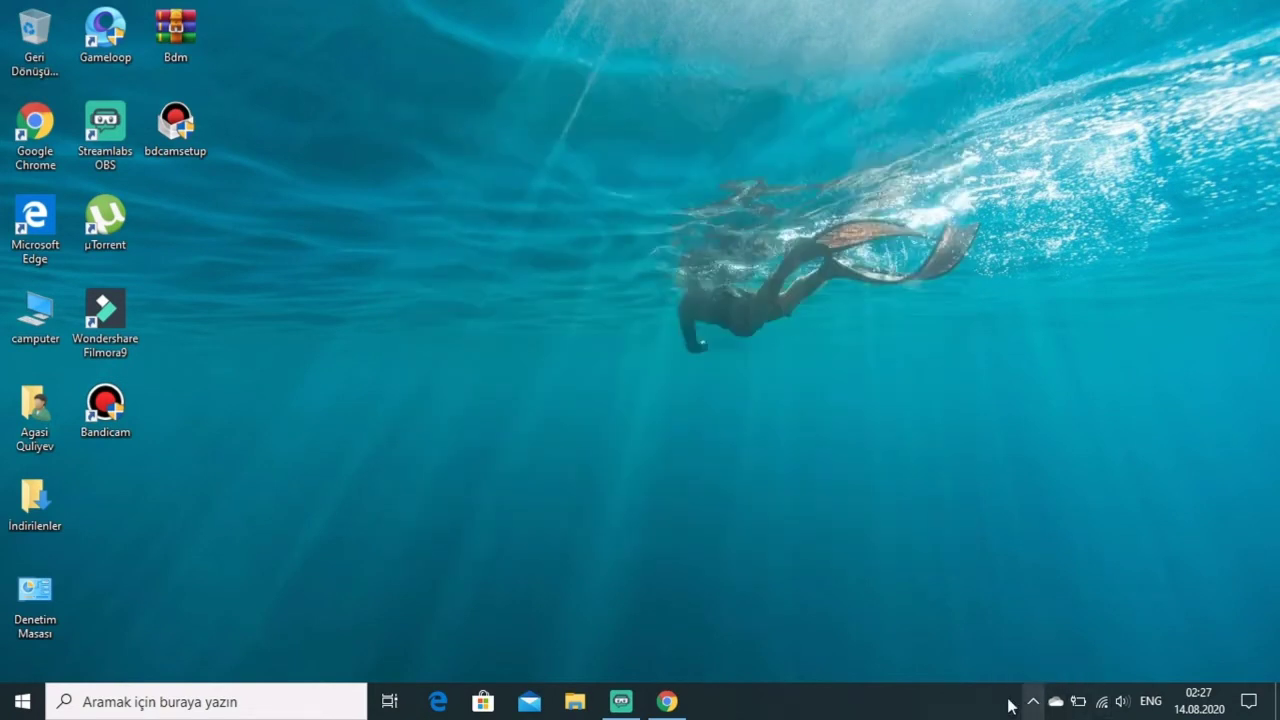
pyautogui.rightClick(581, 297)
pyautogui.click(627, 400)
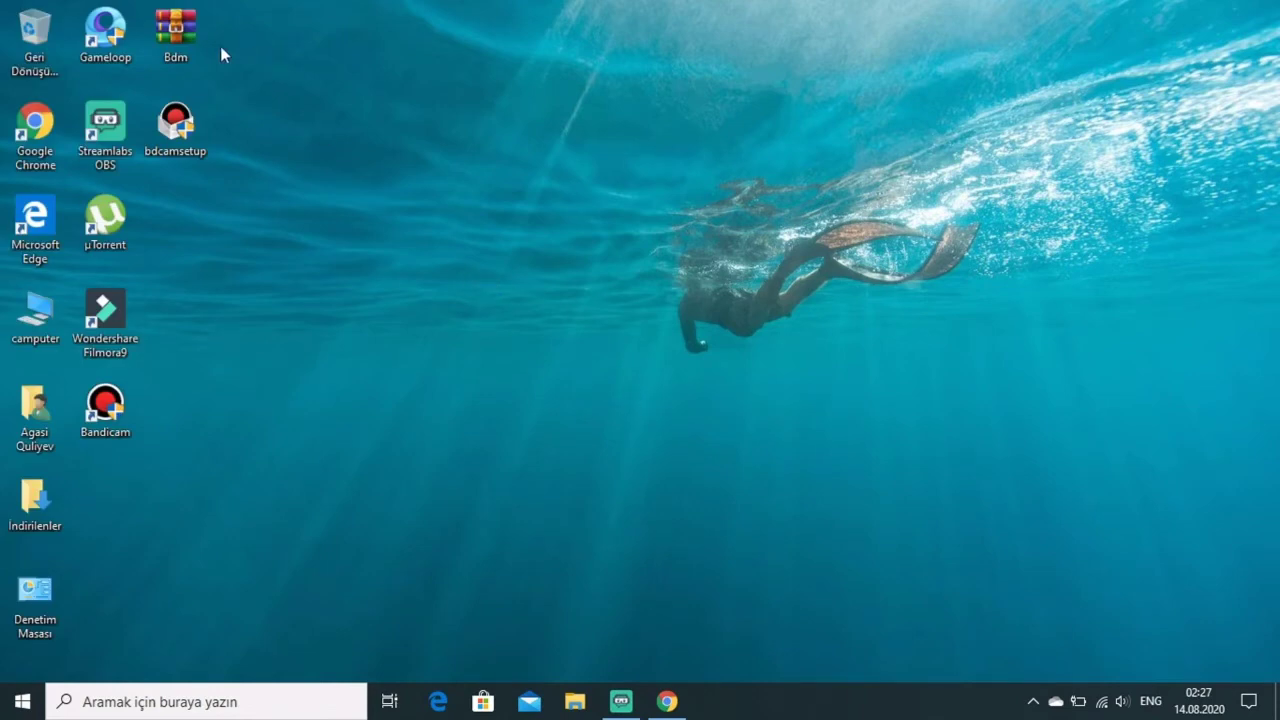
# - Run Setup.exe from the Bdm folder inside the Bdm archive on the desktop and dismiss the completion notification
pyautogui.doubleClick(176, 34)
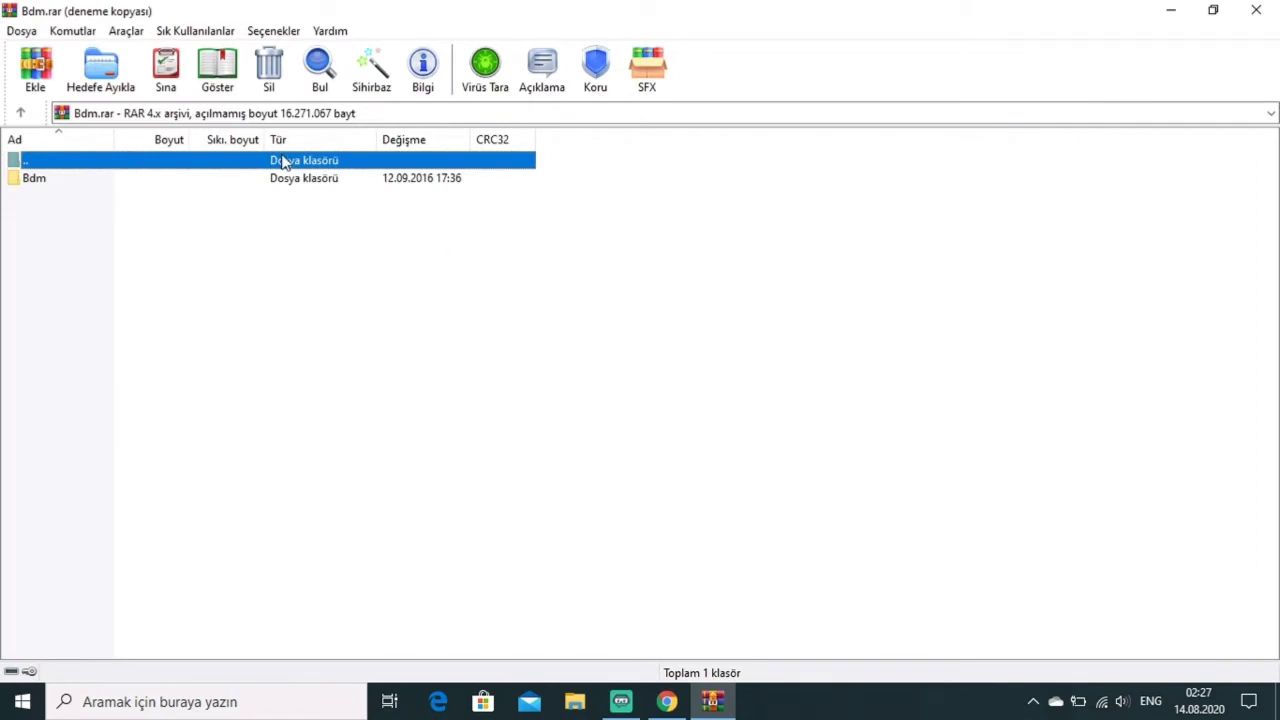
pyautogui.click(285, 180)
pyautogui.doubleClick(287, 180)
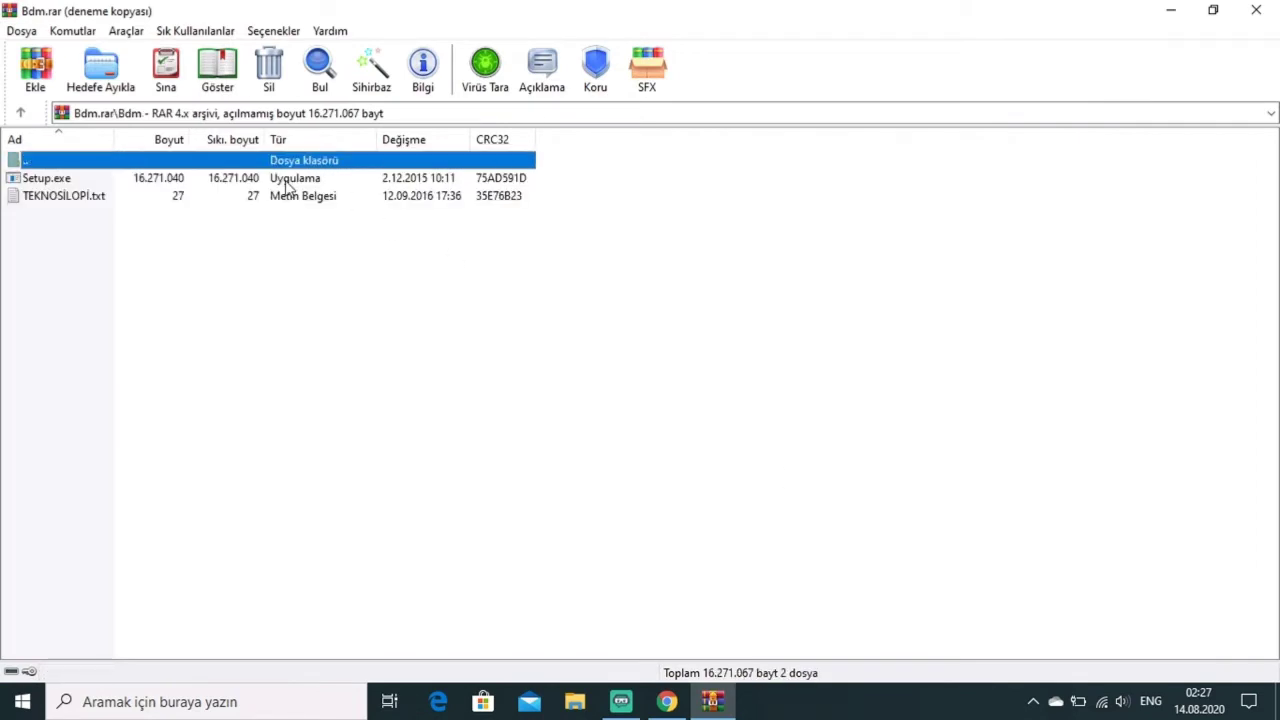
pyautogui.doubleClick(60, 178)
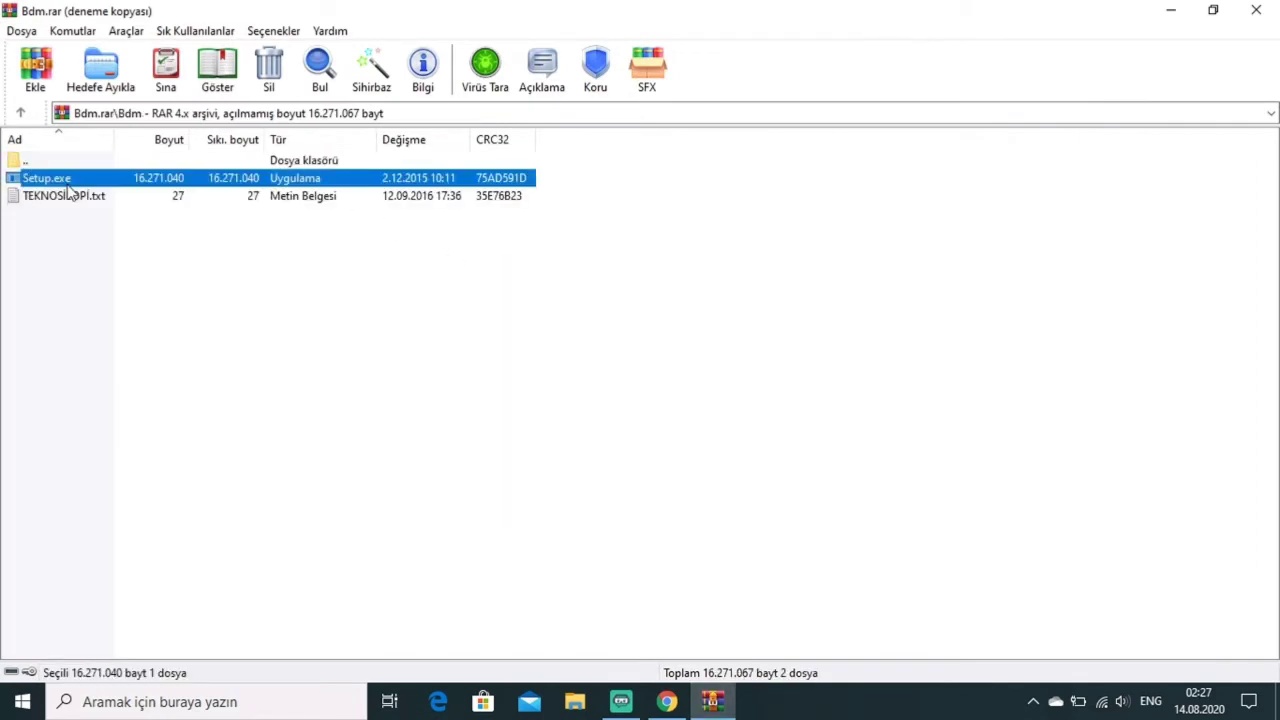
pyautogui.click(1171, 10)
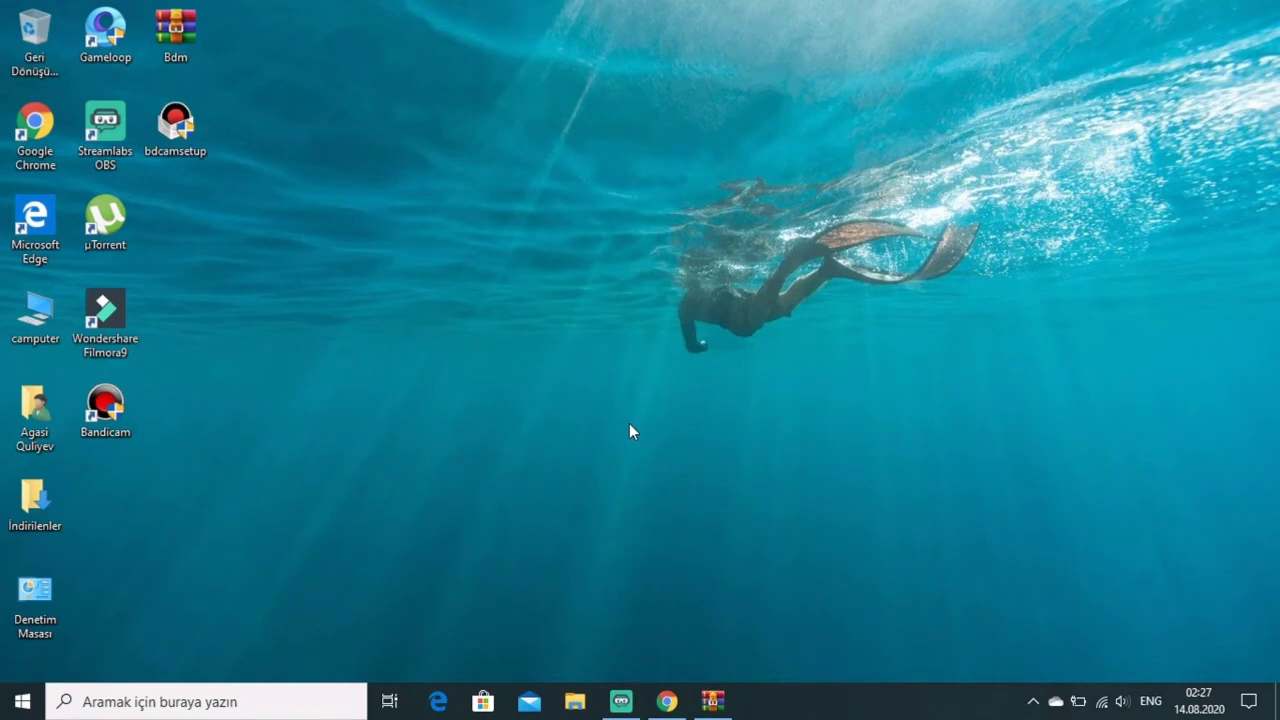
pyautogui.press('Return')
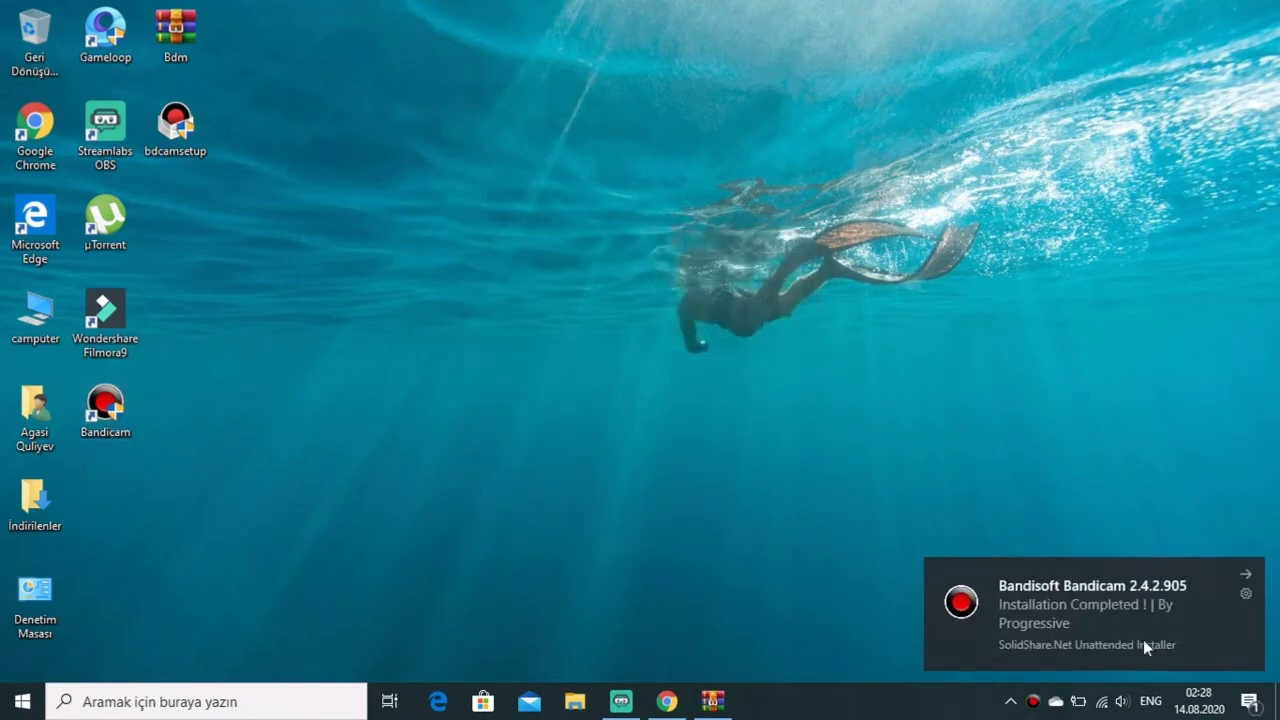
pyautogui.click(1157, 612)
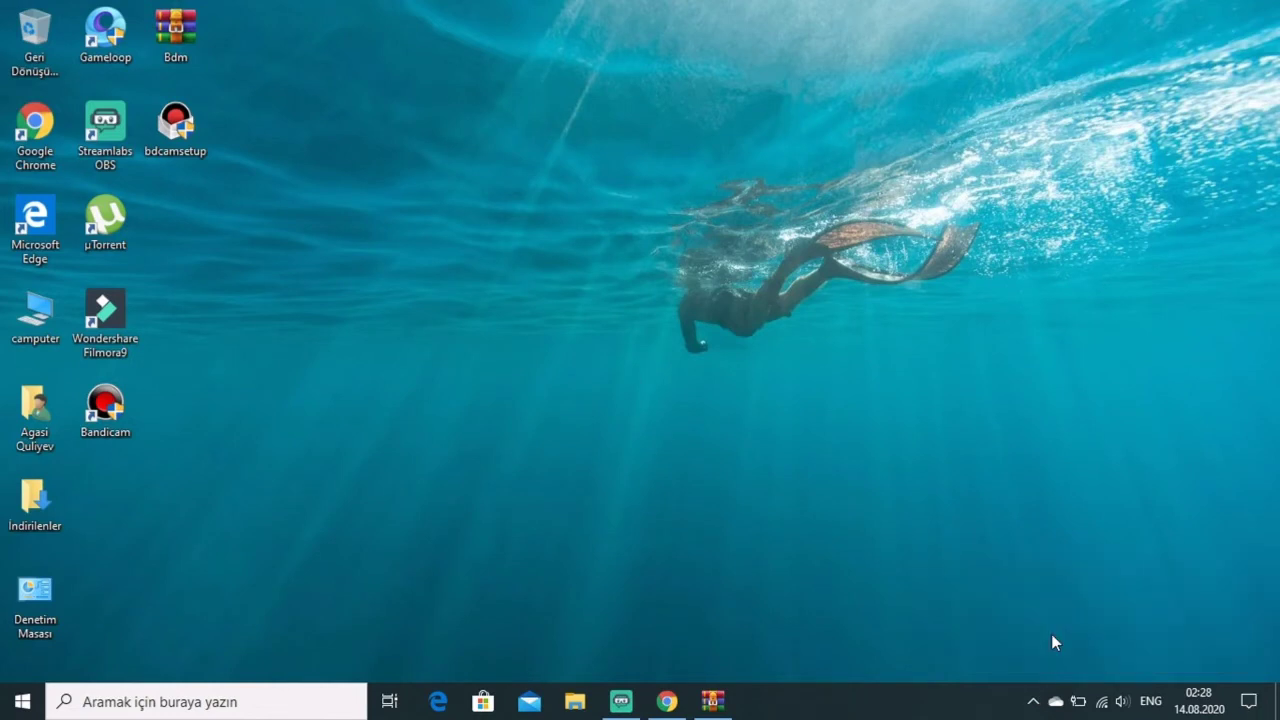
# - Launch Bandicam from its desktop shortcut and review its video and image capture settings
pyautogui.rightClick(771, 341)
pyautogui.click(837, 451)
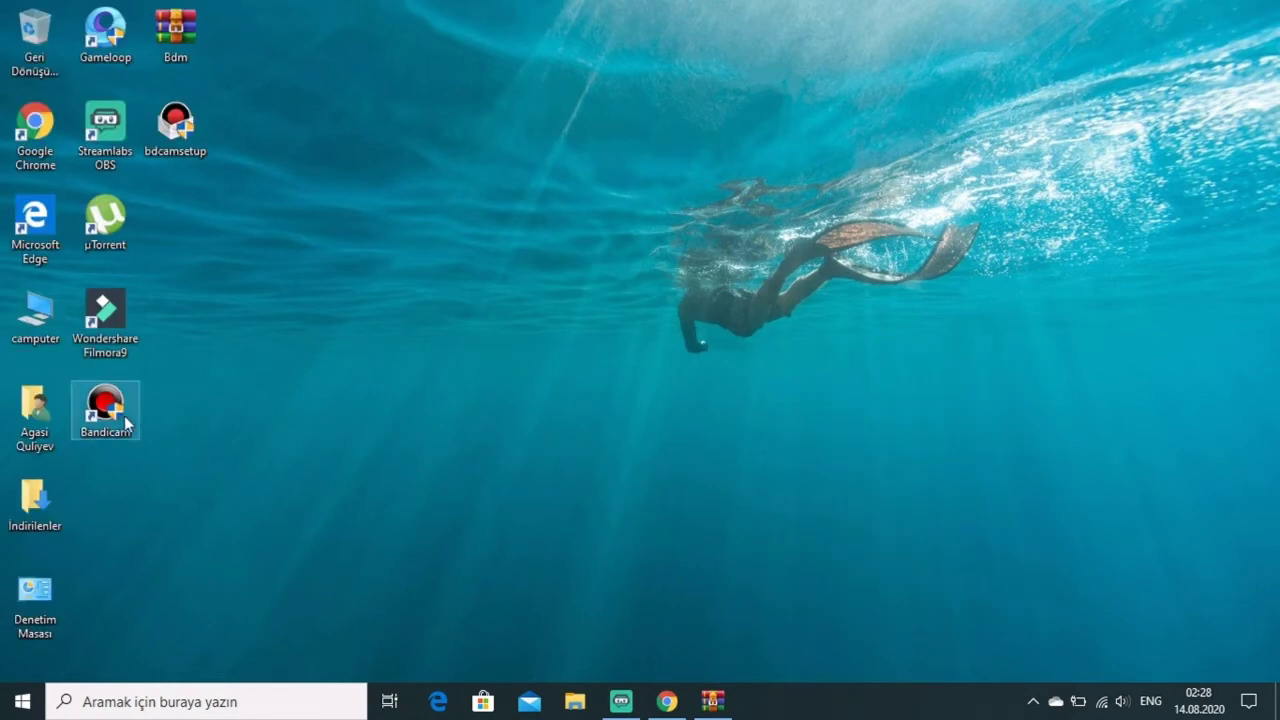
pyautogui.doubleClick(121, 427)
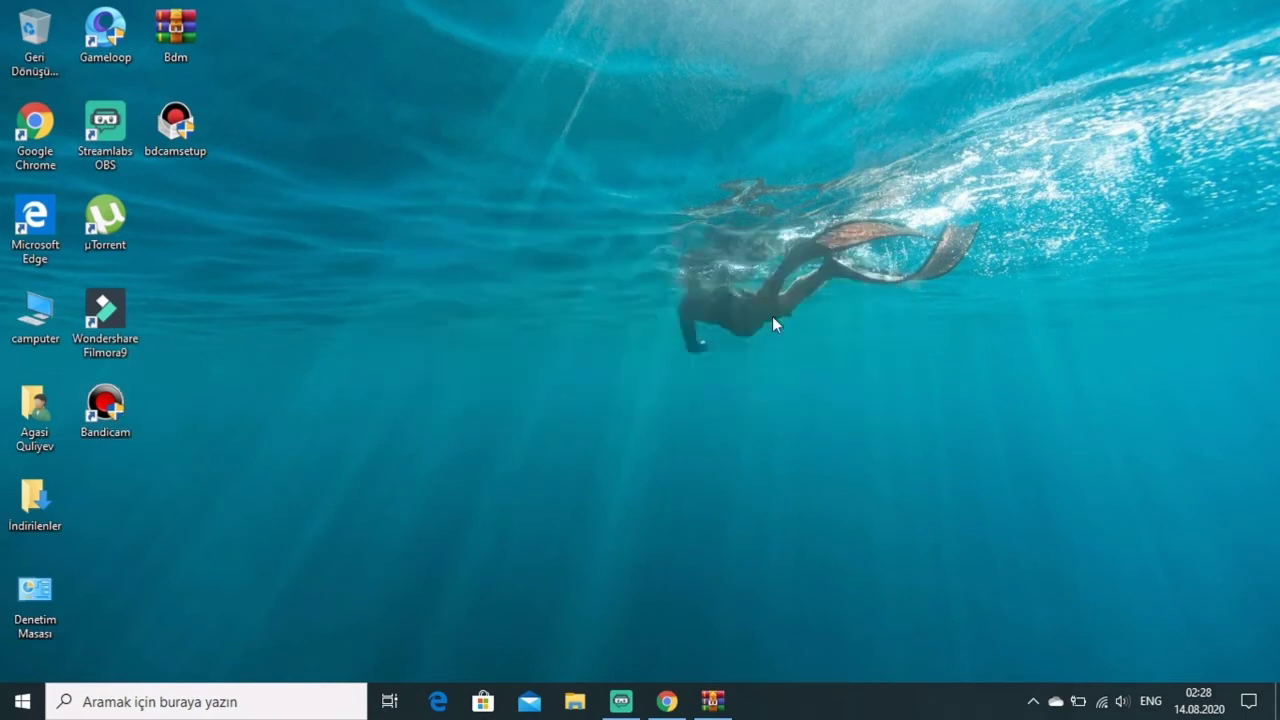
pyautogui.moveTo(672, 77); pyautogui.dragTo(731, 79)
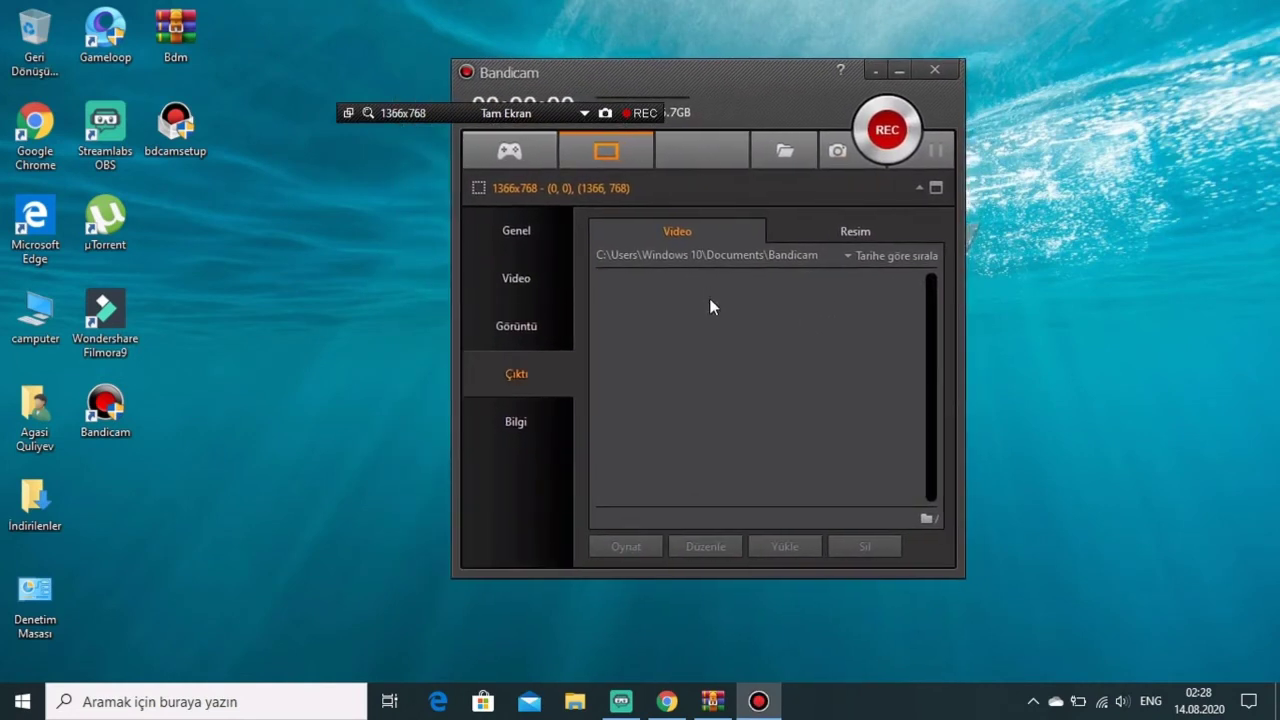
pyautogui.click(531, 274)
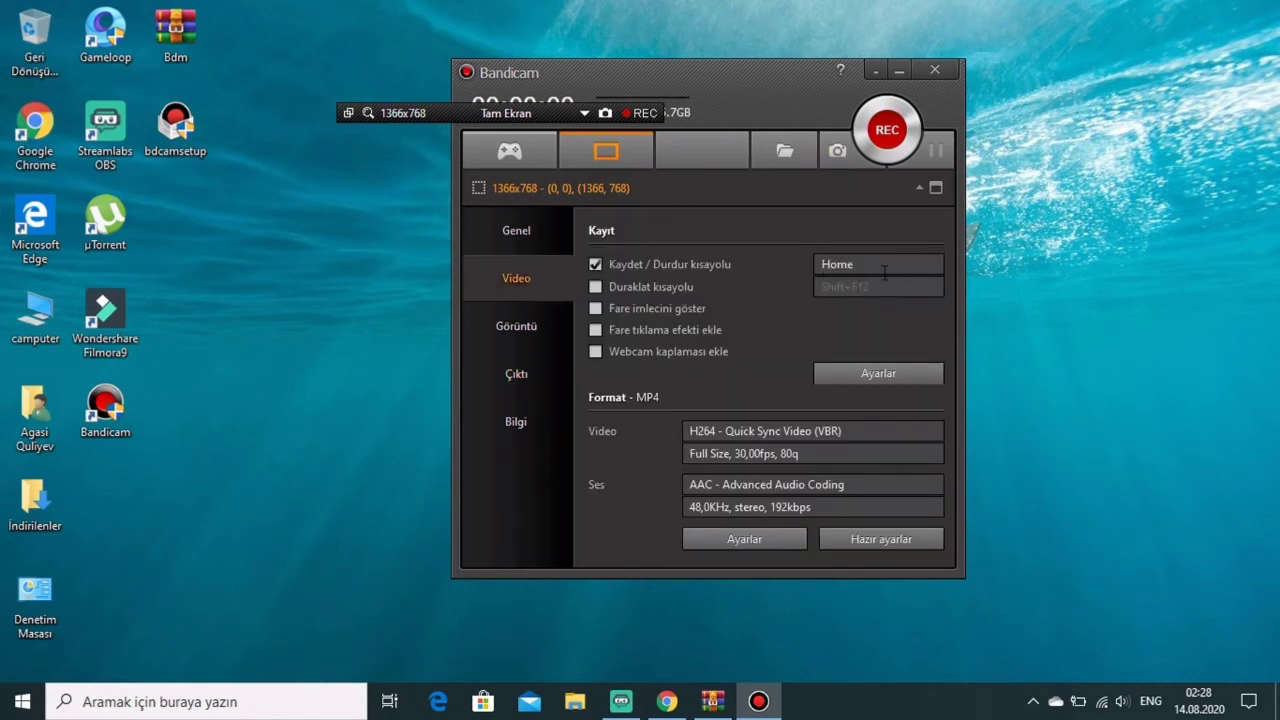
pyautogui.click(510, 326)
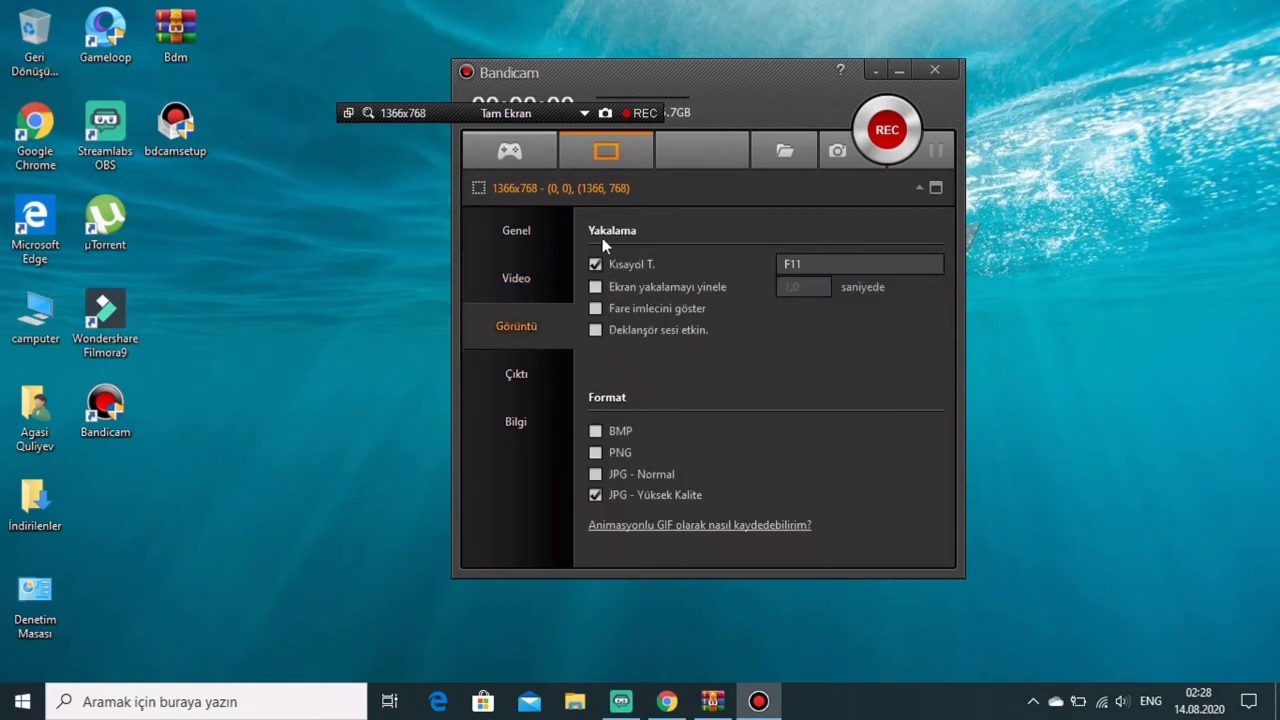
# - Look through Bandicam's output, info, image, video and general settings, then view the advanced settings and close them unchanged
pyautogui.click(510, 373)
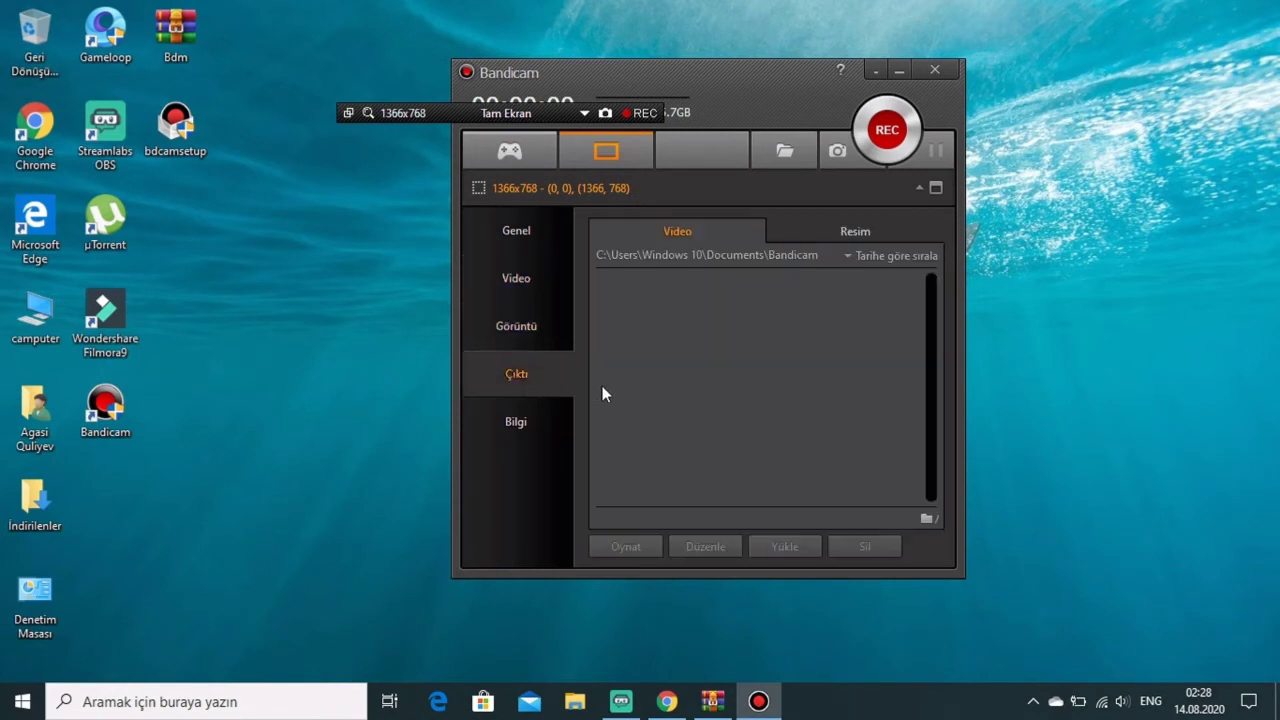
pyautogui.click(520, 420)
pyautogui.click(516, 326)
pyautogui.click(516, 278)
pyautogui.click(516, 230)
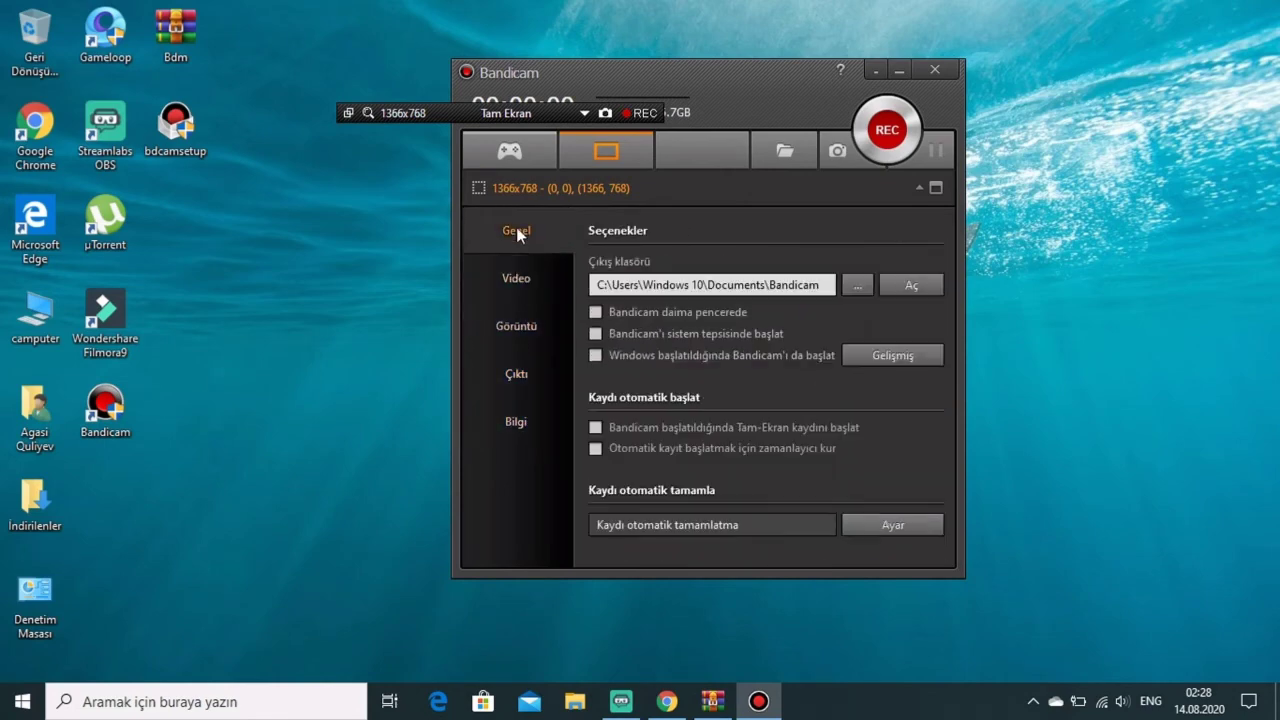
pyautogui.click(880, 360)
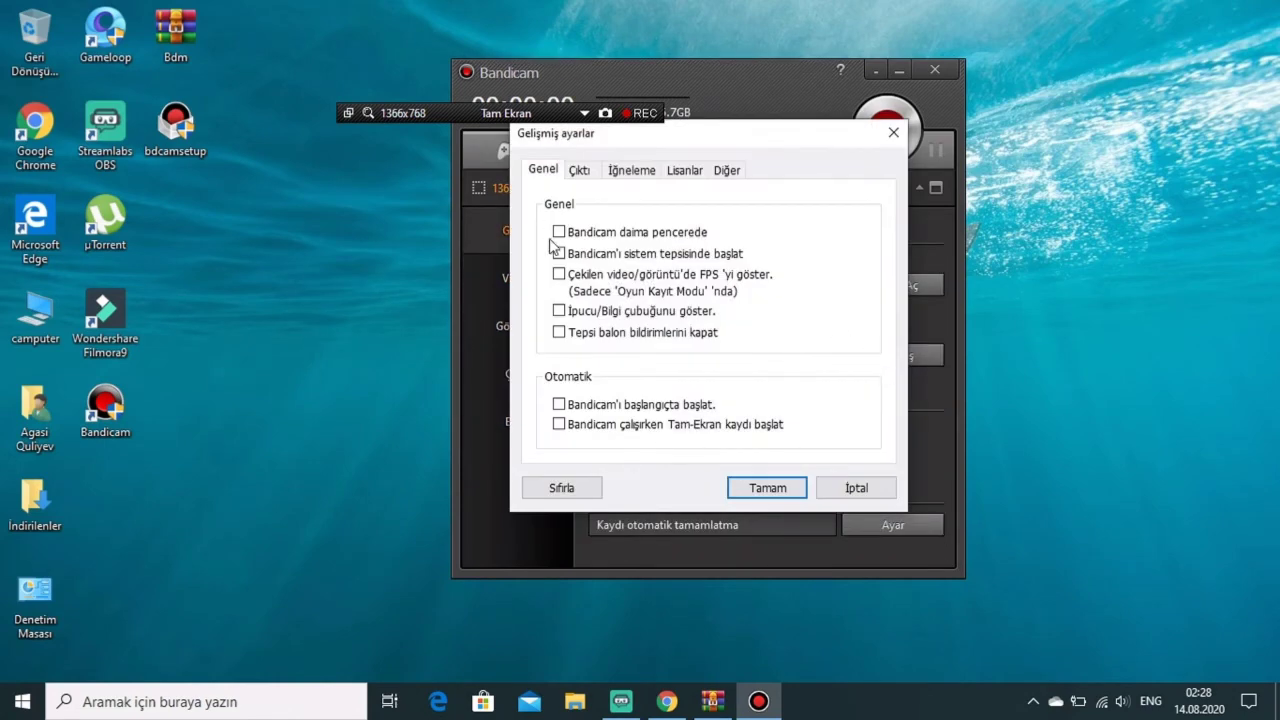
pyautogui.click(893, 132)
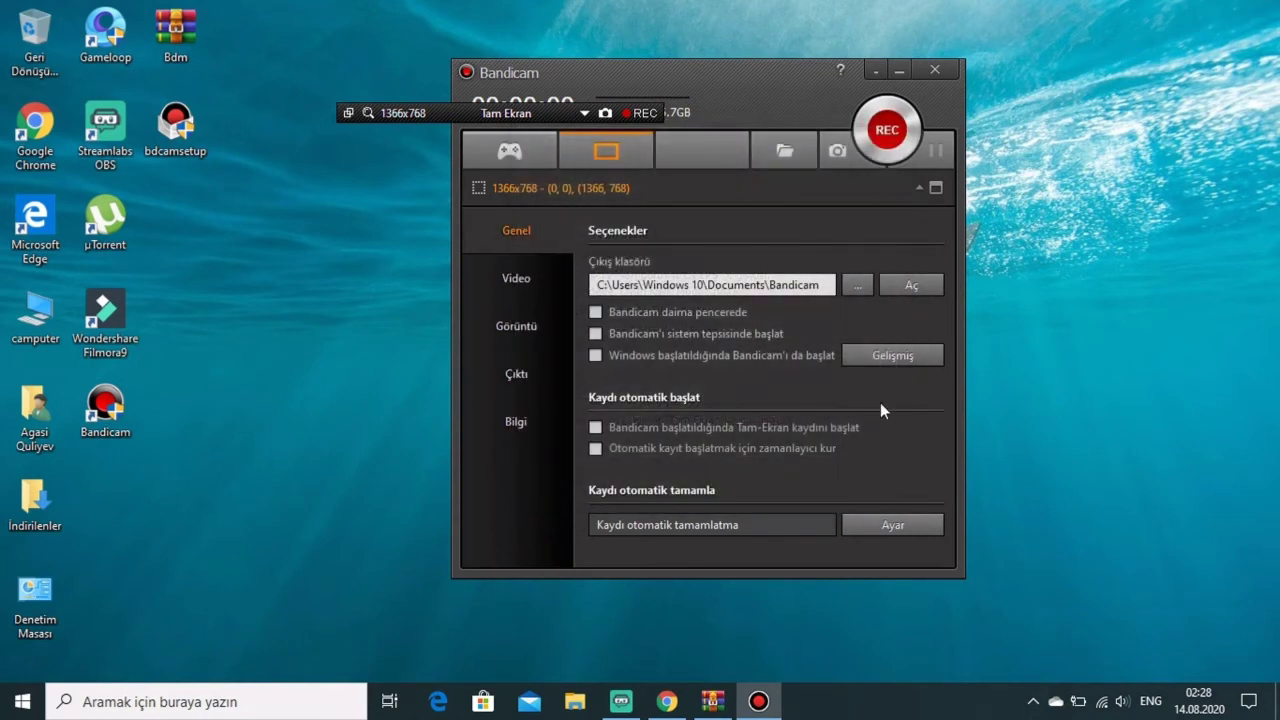
# - Review the video recording settings for sound, webcam, logo, effects and options, and close them without changes
pyautogui.click(515, 278)
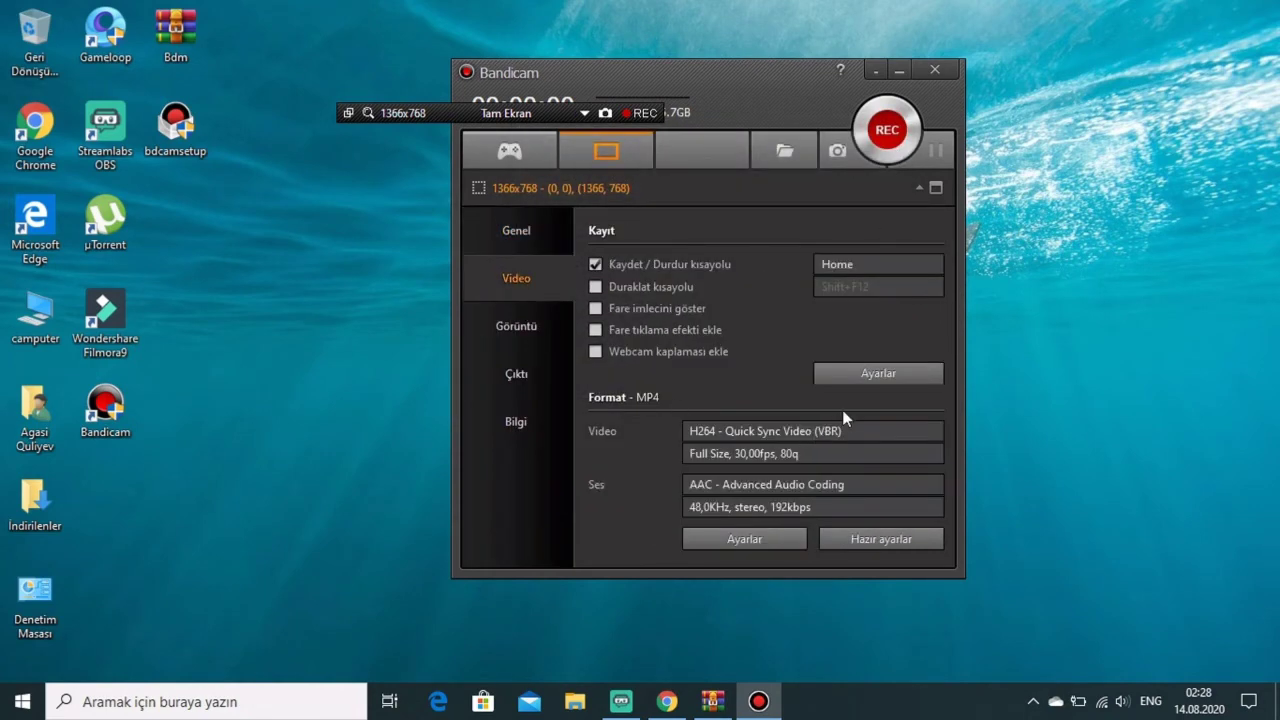
pyautogui.click(853, 374)
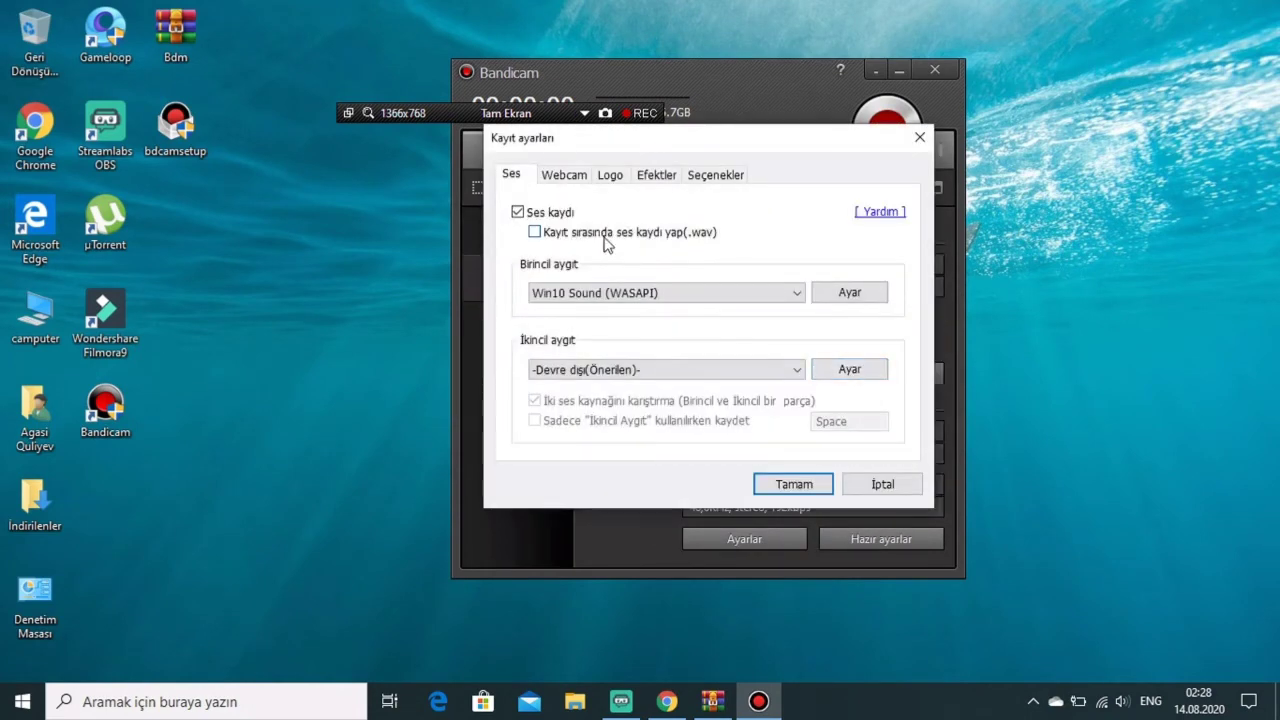
pyautogui.click(580, 190)
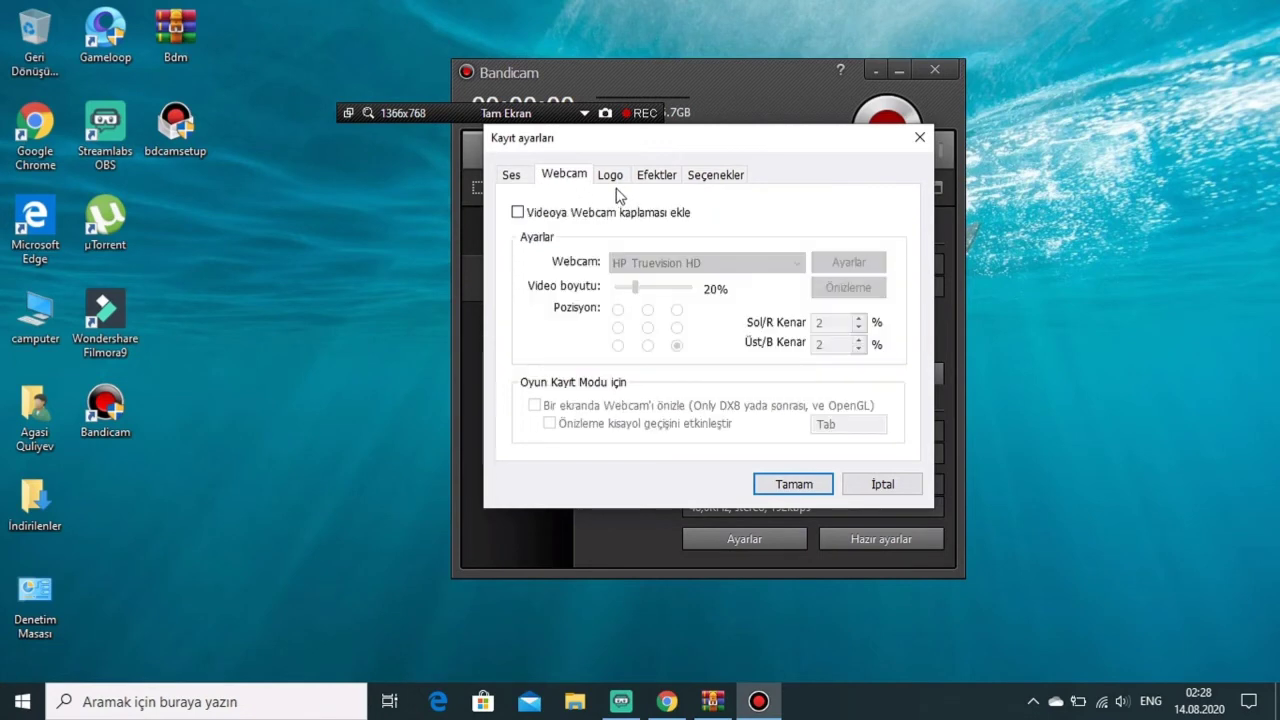
pyautogui.click(650, 178)
pyautogui.click(610, 185)
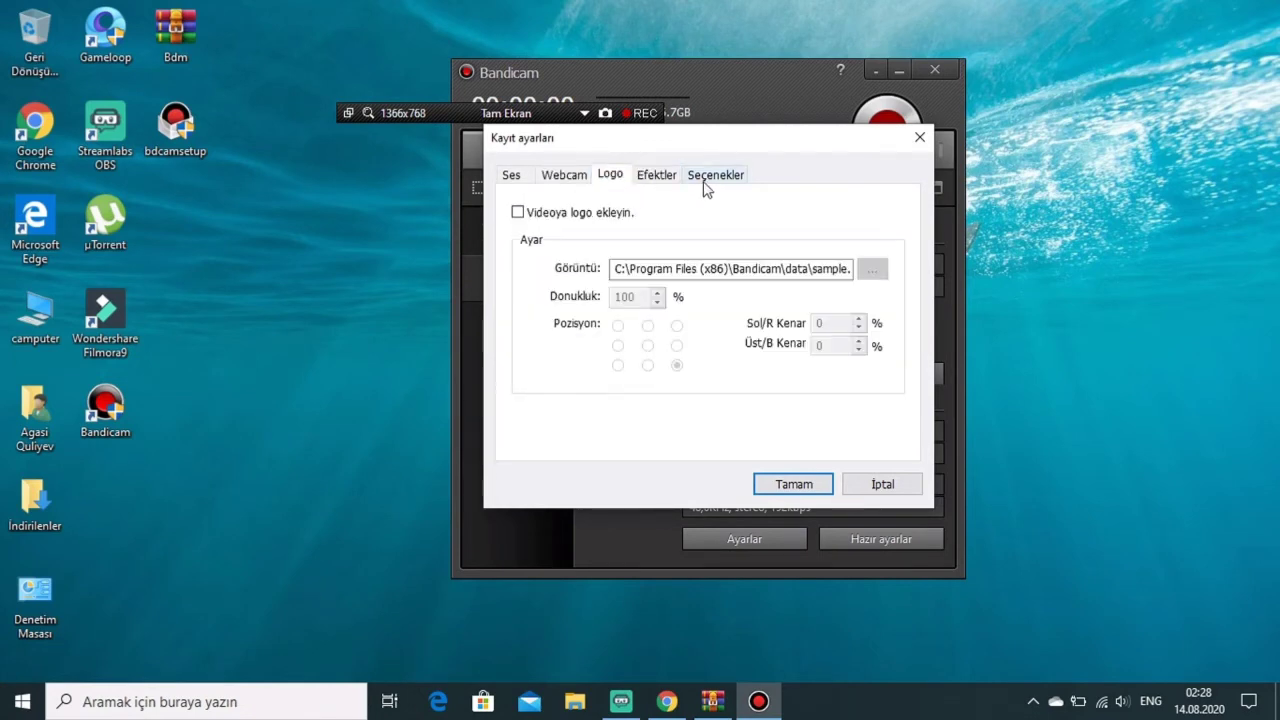
pyautogui.click(712, 178)
pyautogui.click(919, 140)
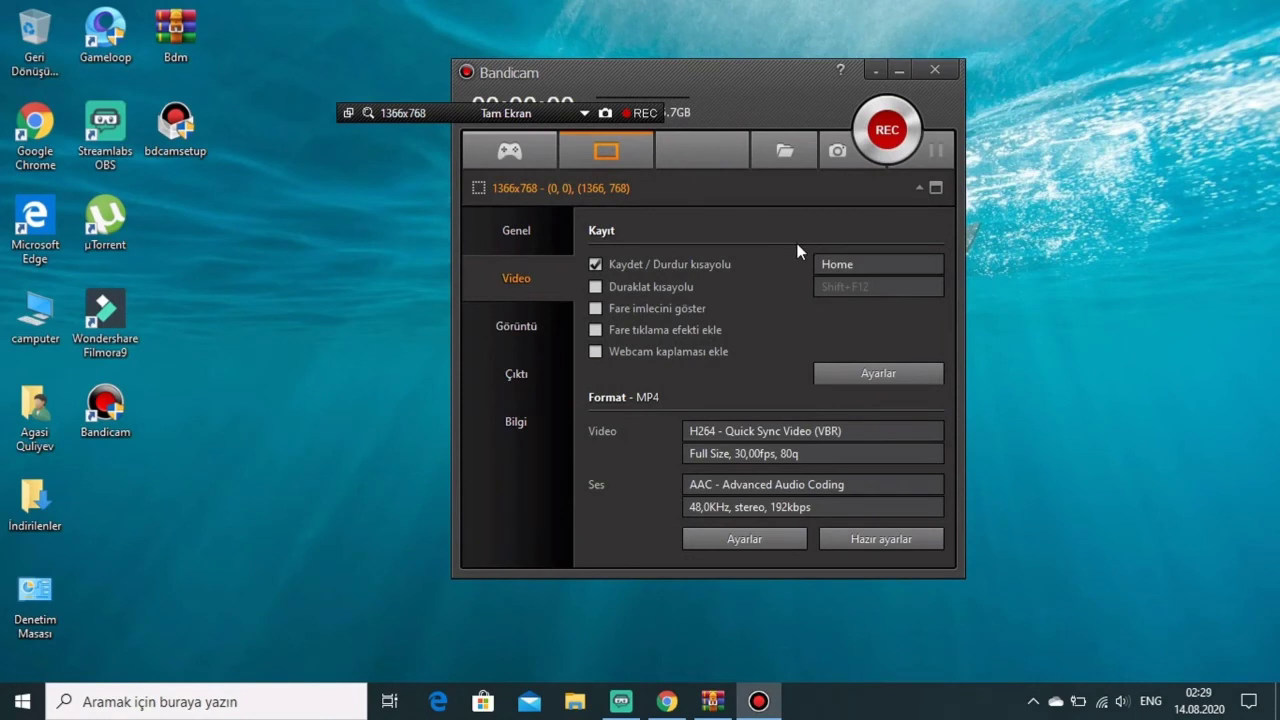
# - Hide the full-screen capture bar and start recording the screen
pyautogui.click(584, 113)
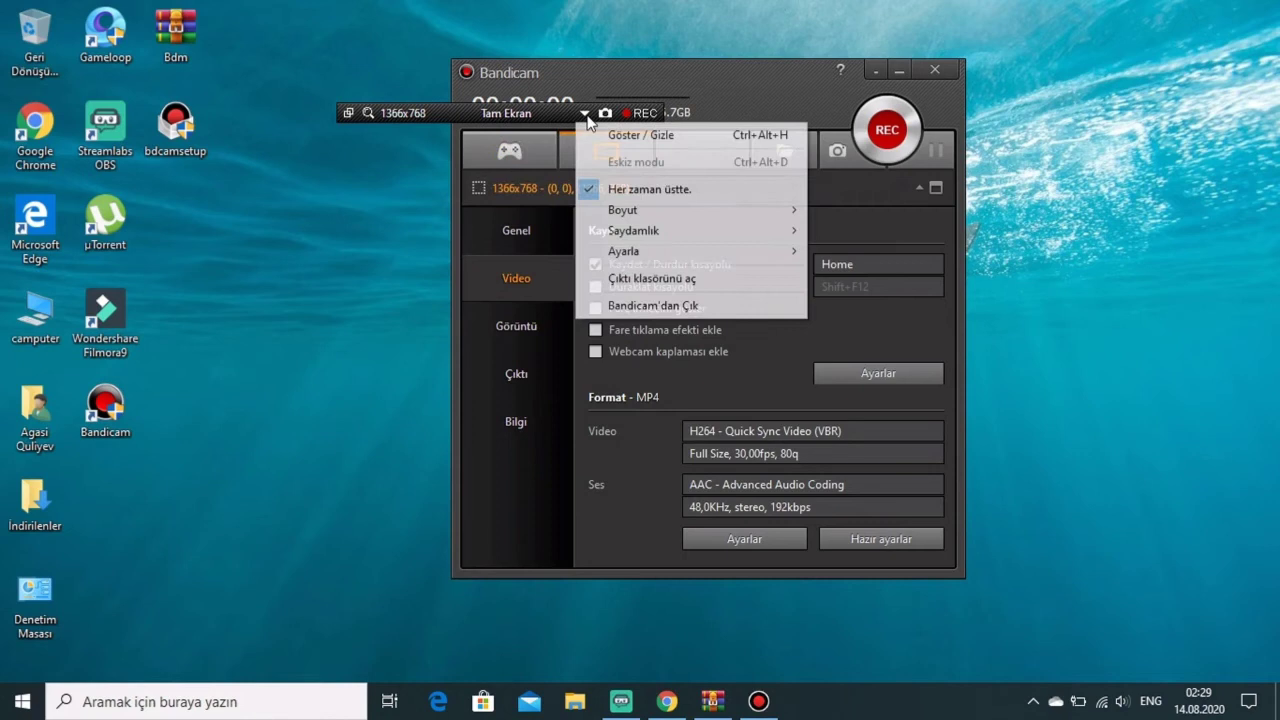
pyautogui.click(644, 137)
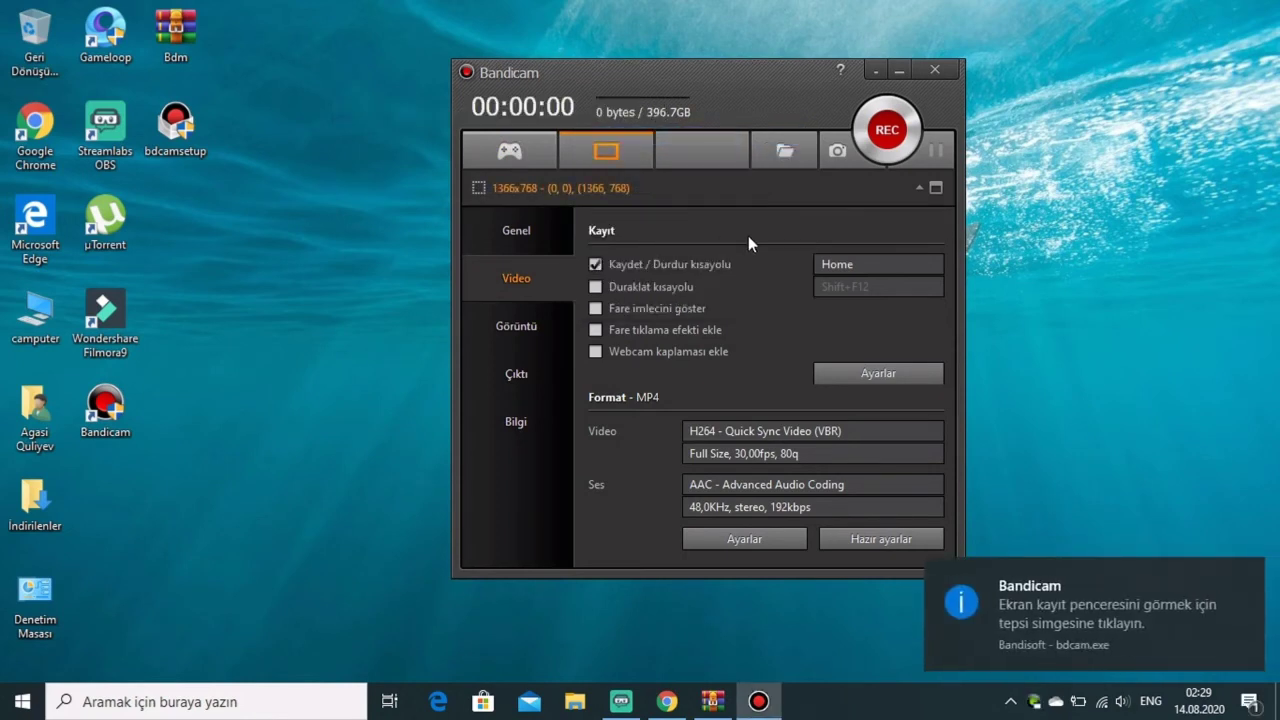
pyautogui.click(887, 130)
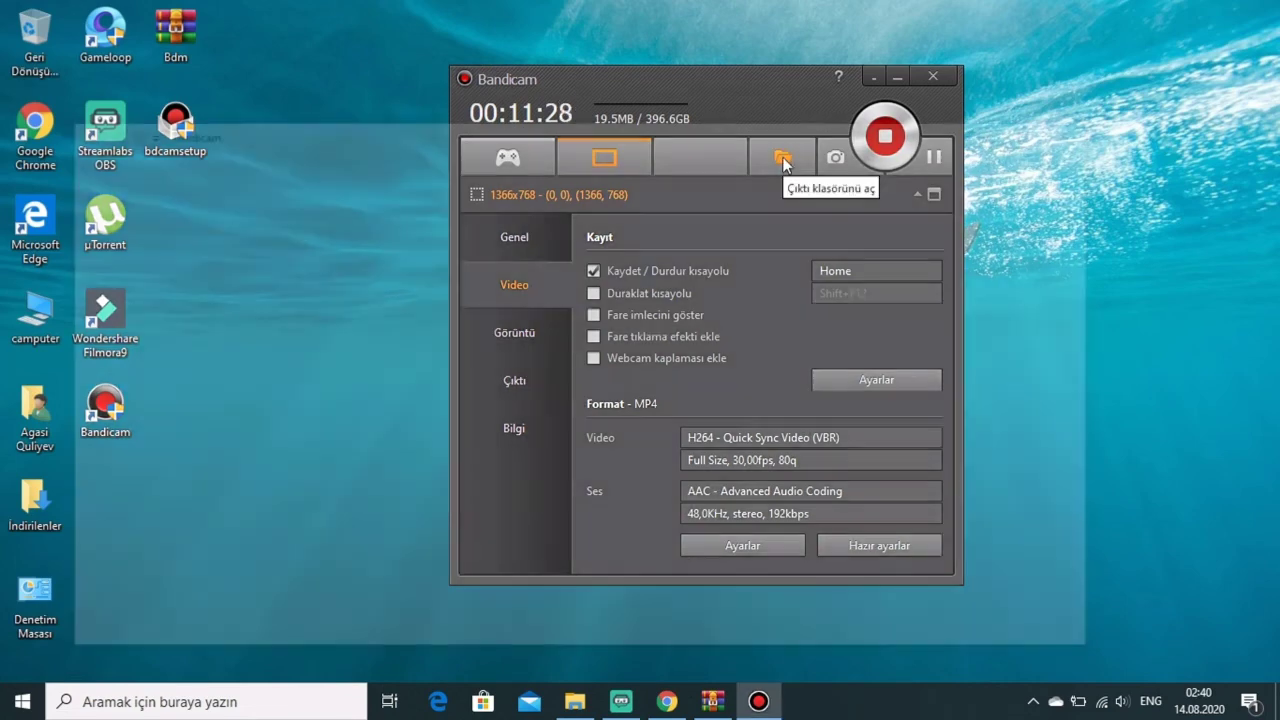
# - Open the recording output folder, check the recorded video file, and close the folder
pyautogui.click(783, 163)
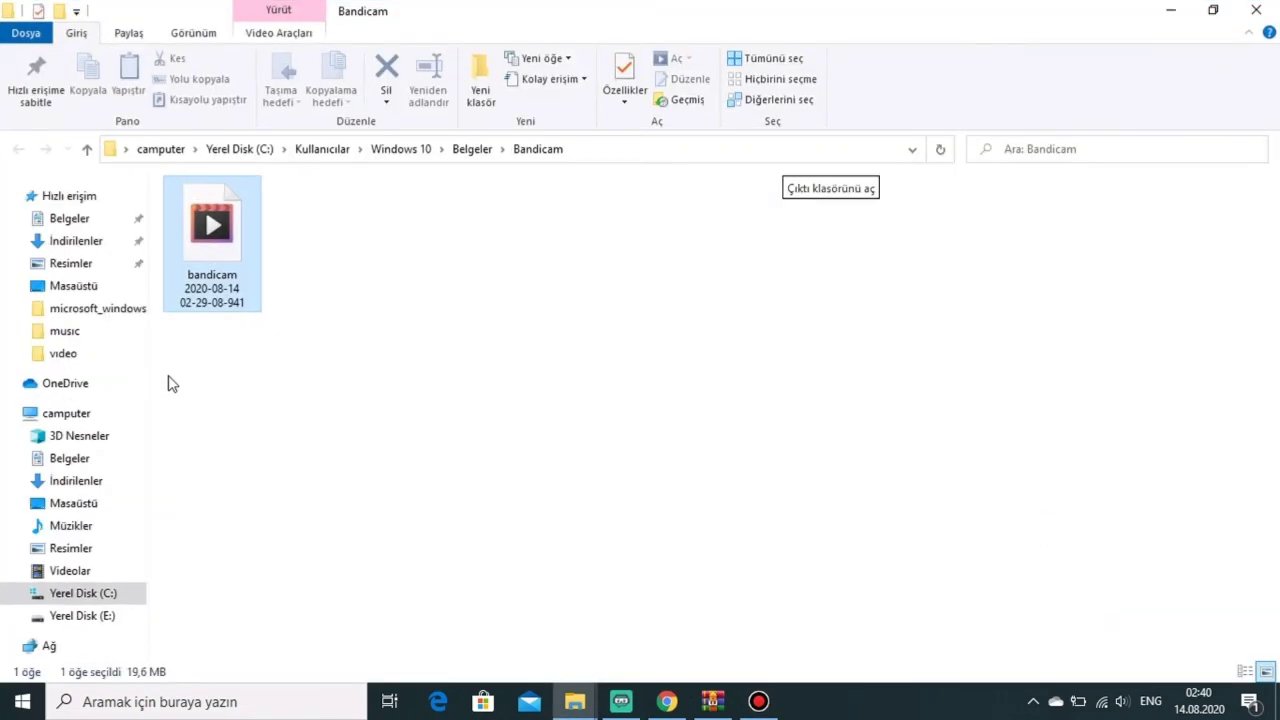
pyautogui.click(281, 347)
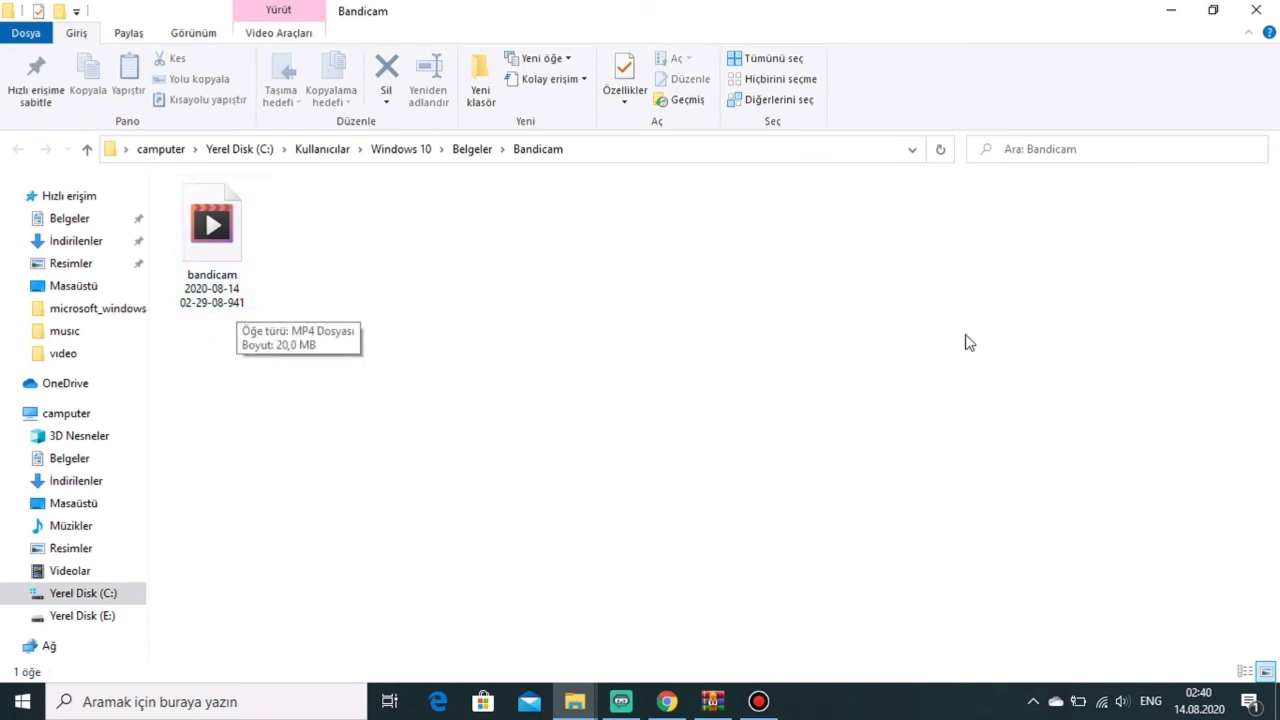
pyautogui.click(1256, 10)
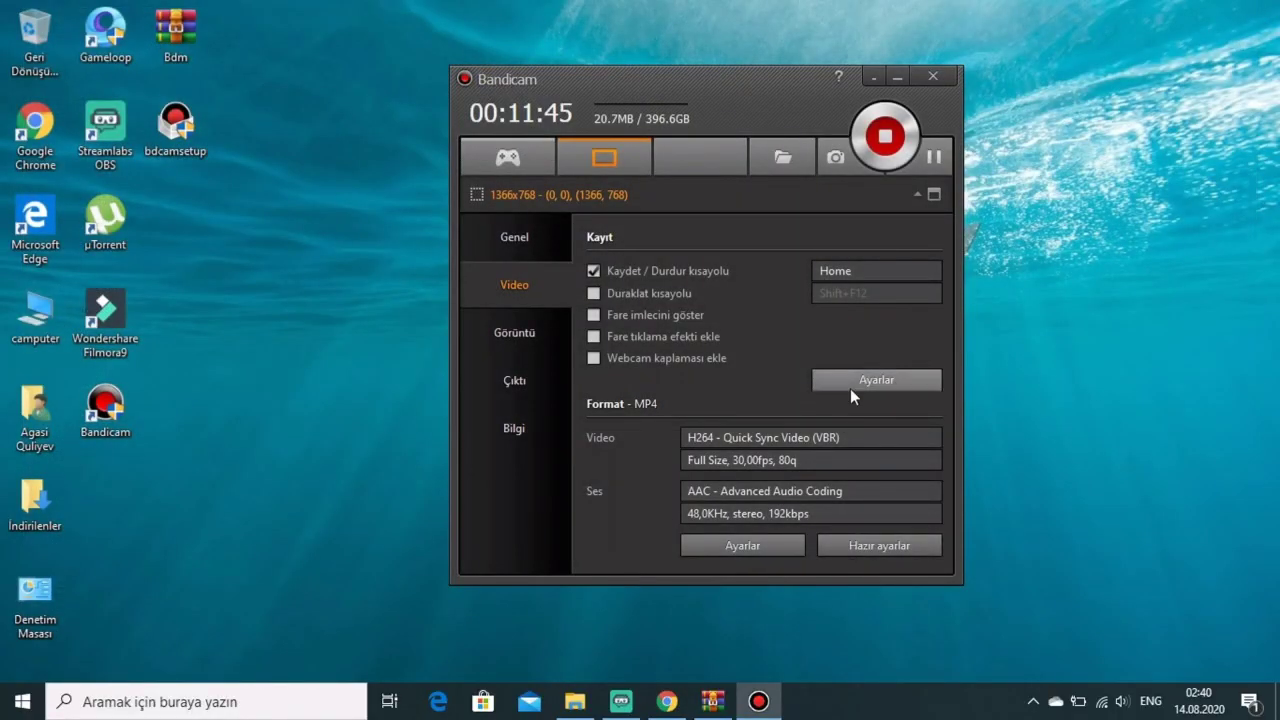
# - Revisit the image, video and general settings, and confirm the Bandicam folder in Documents as the output folder
pyautogui.click(518, 348)
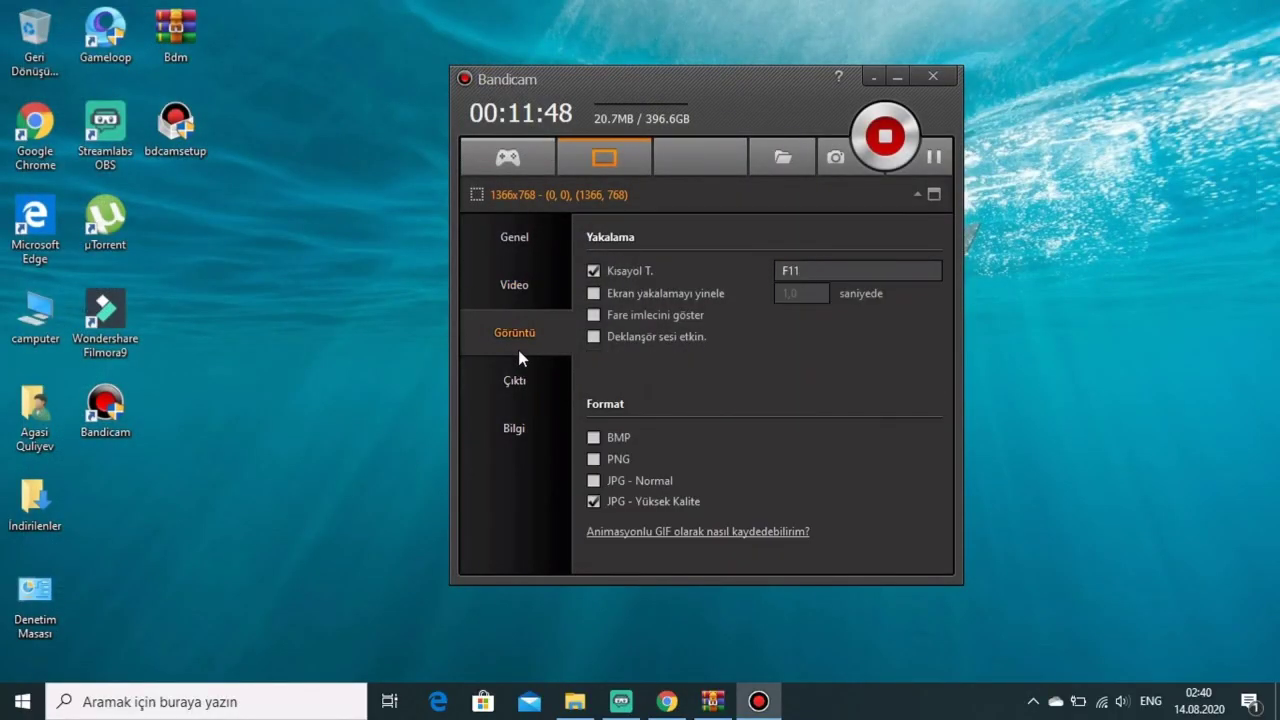
pyautogui.click(519, 287)
pyautogui.click(520, 245)
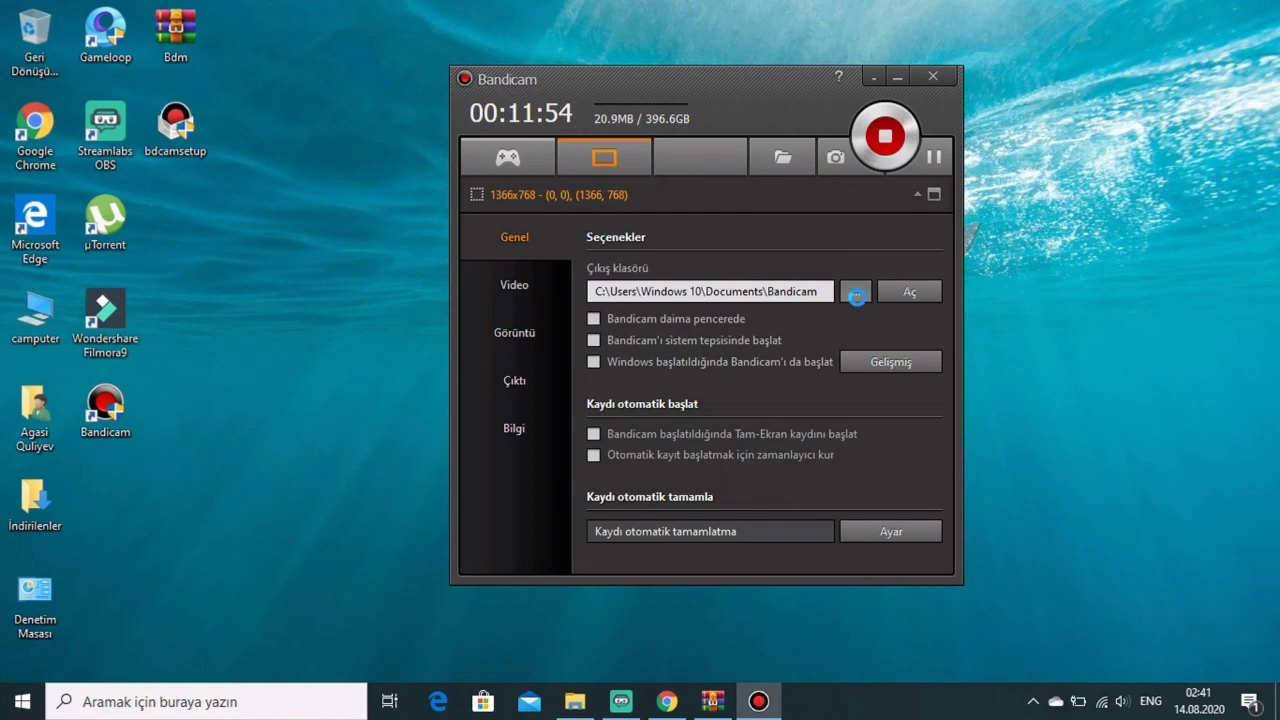
pyautogui.click(856, 292)
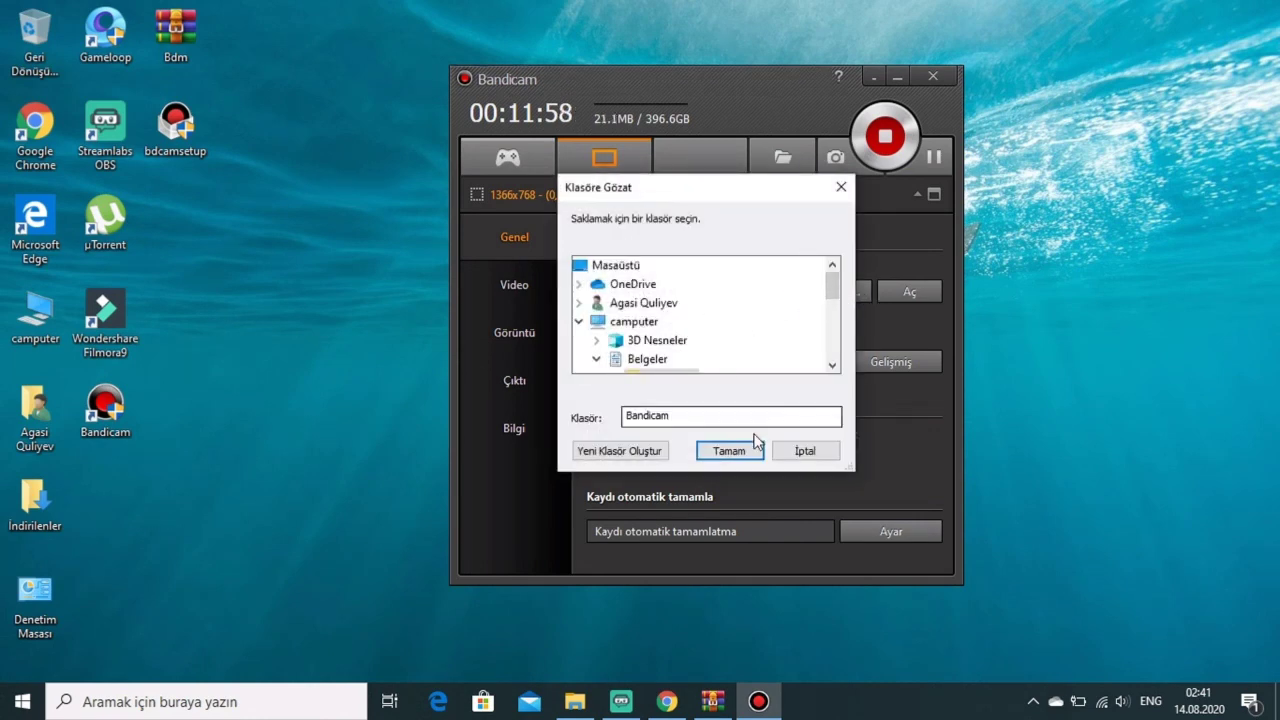
pyautogui.click(729, 451)
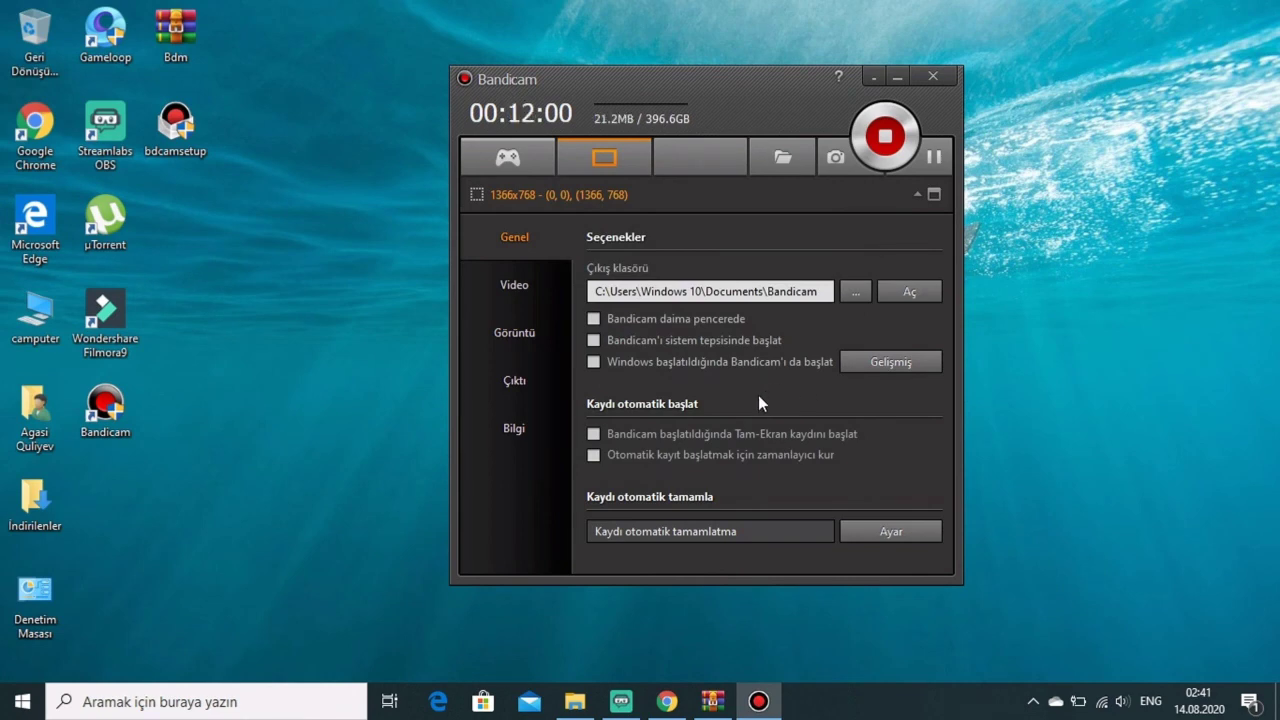